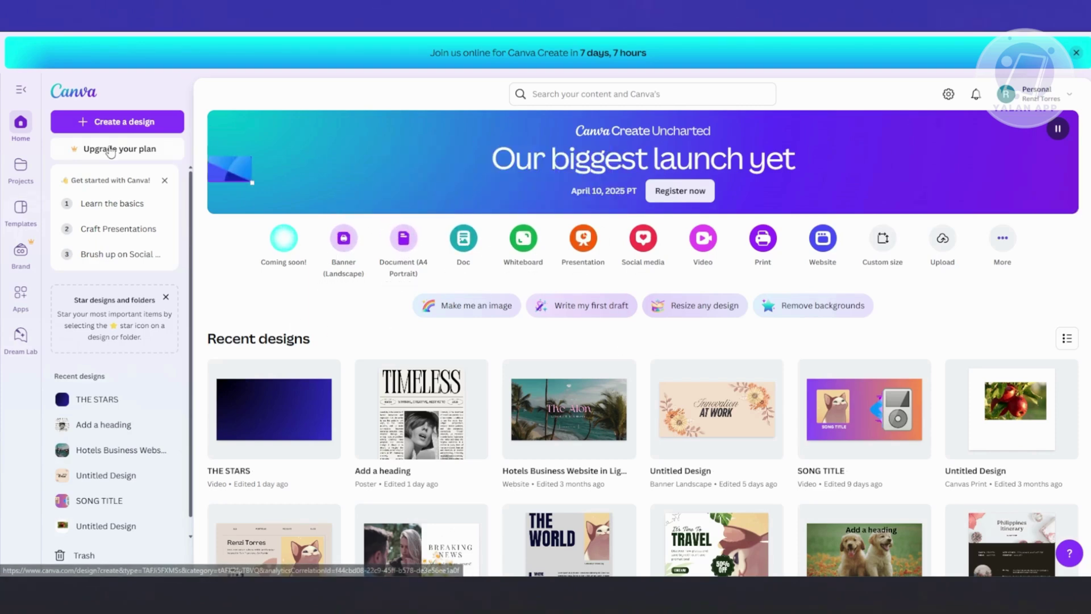
Step: Look through the formats offered for a new design and check a chart of common tarpaulin print sizes
left_click(126, 125)
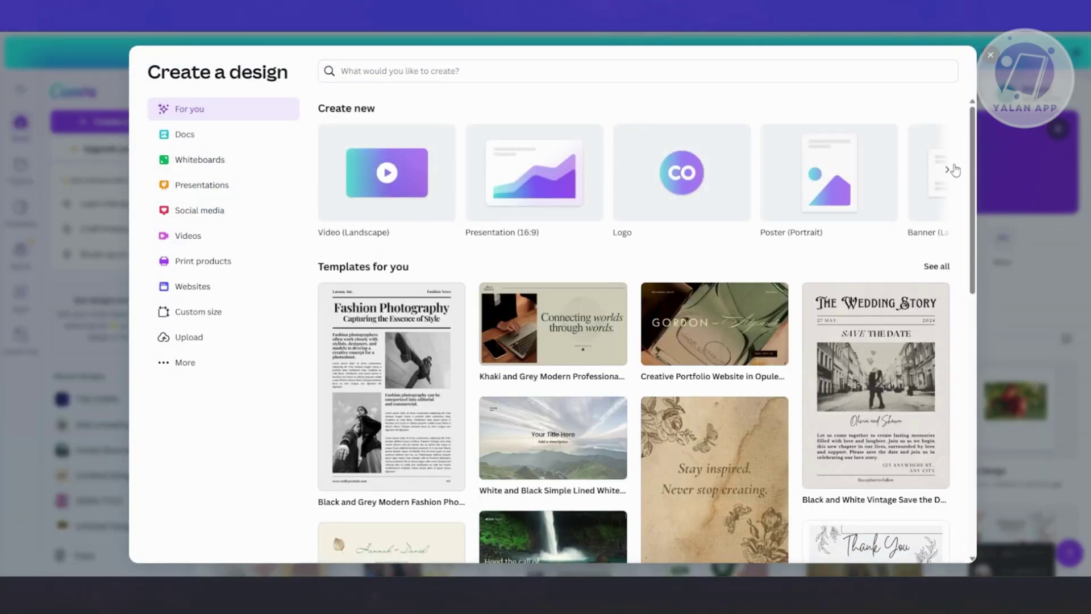
left_click(947, 169)
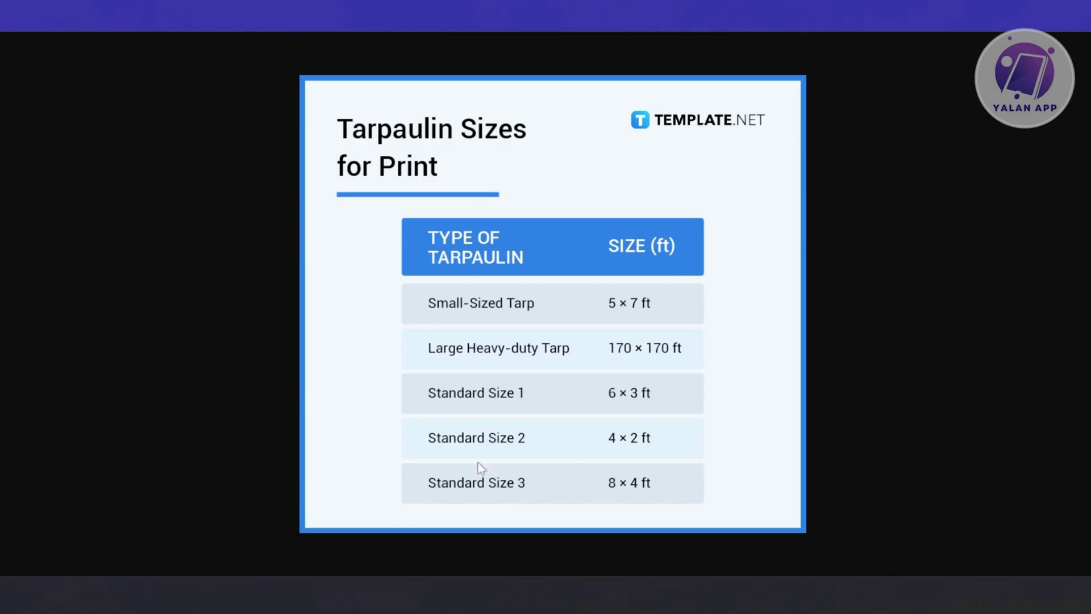
right_click(528, 265)
left_click(625, 326)
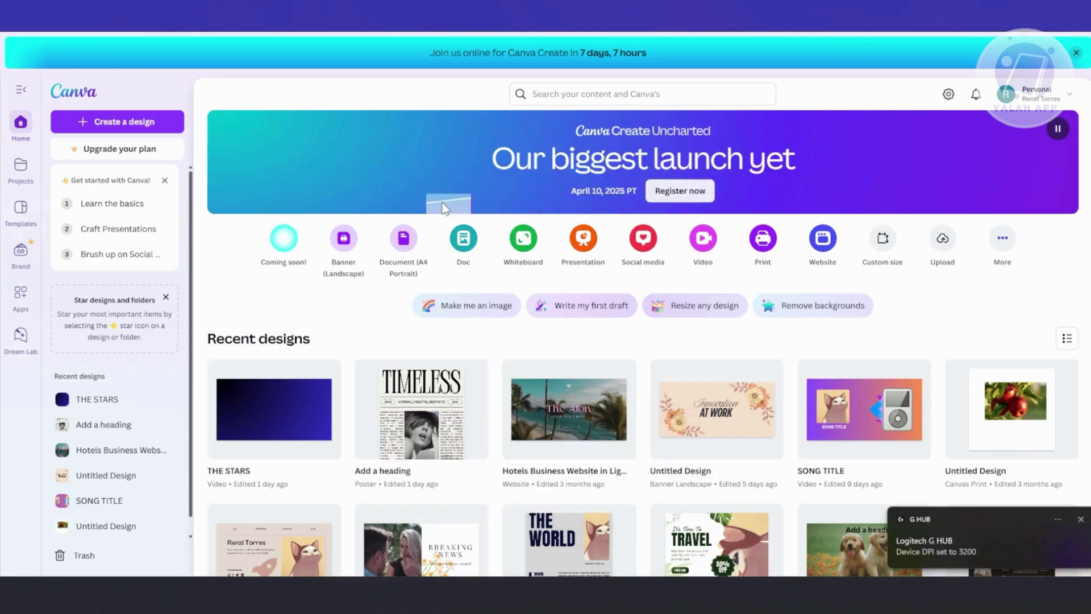
Step: Search the new design formats for "tarp" and start a custom-size design with inches as the unit
left_click(152, 129)
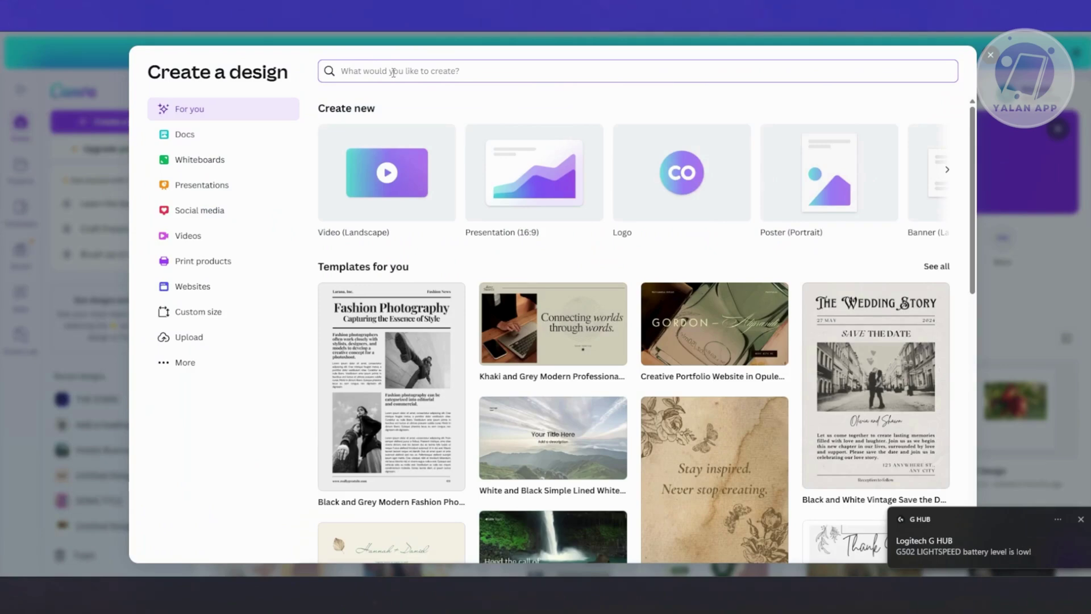
type("tarp")
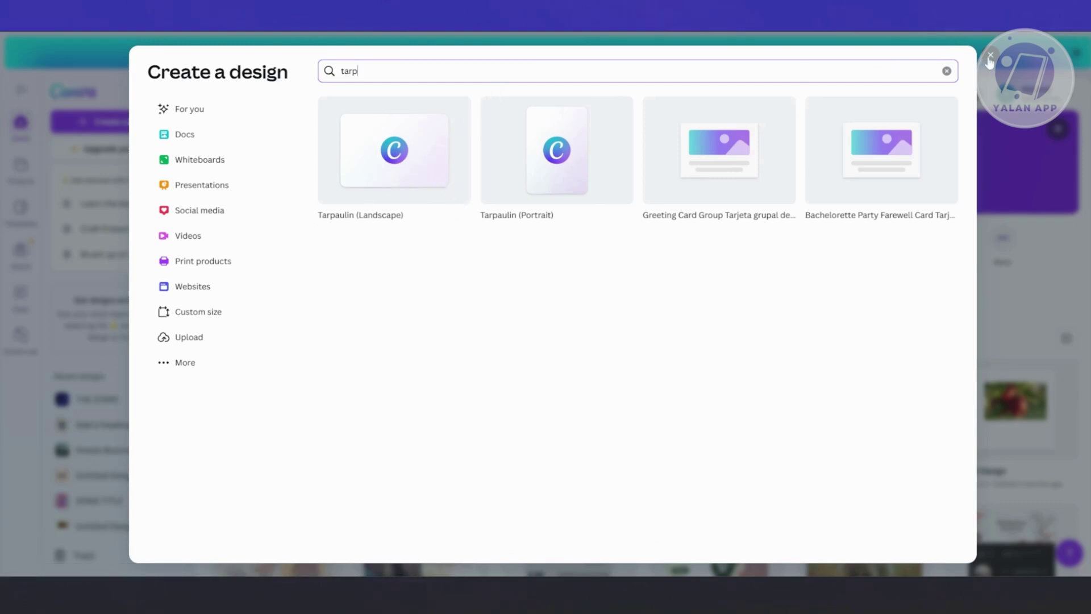
left_click(212, 312)
left_click(589, 125)
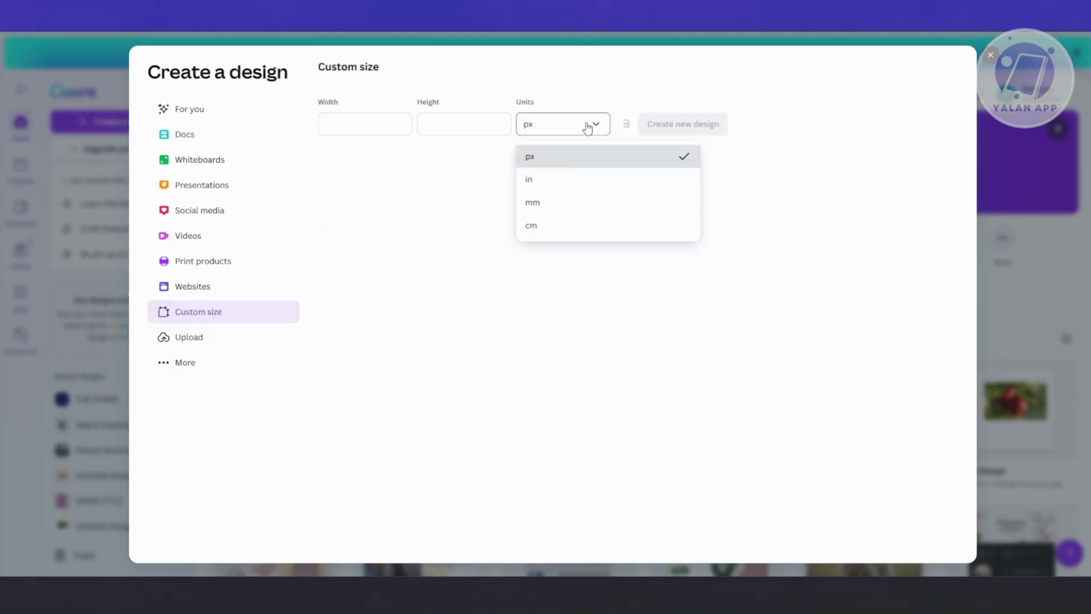
left_click(556, 181)
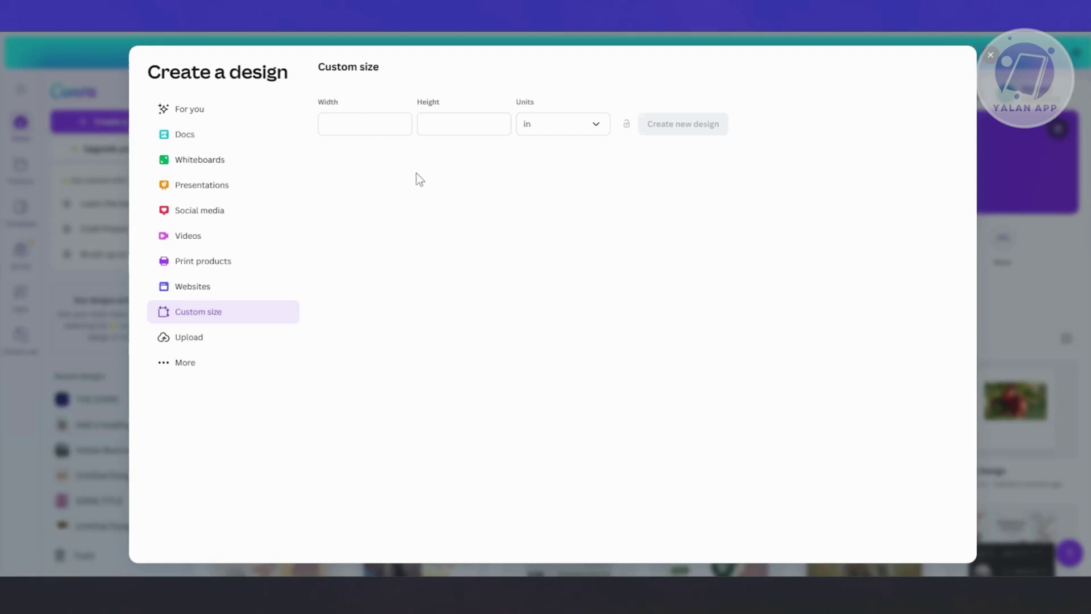
Step: Enter 60 in as the height of the custom-size design
left_click(382, 122)
left_click(452, 121)
type("96")
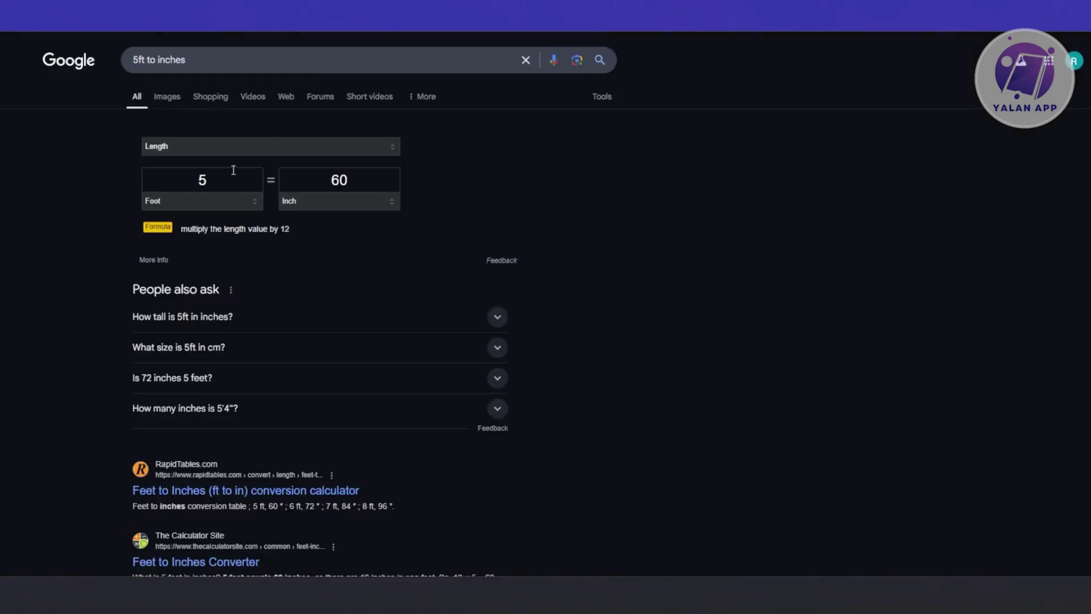
Step: Convert 7 feet to inches with Google's length converter
left_click_drag(230, 177, 174, 175)
type("7")
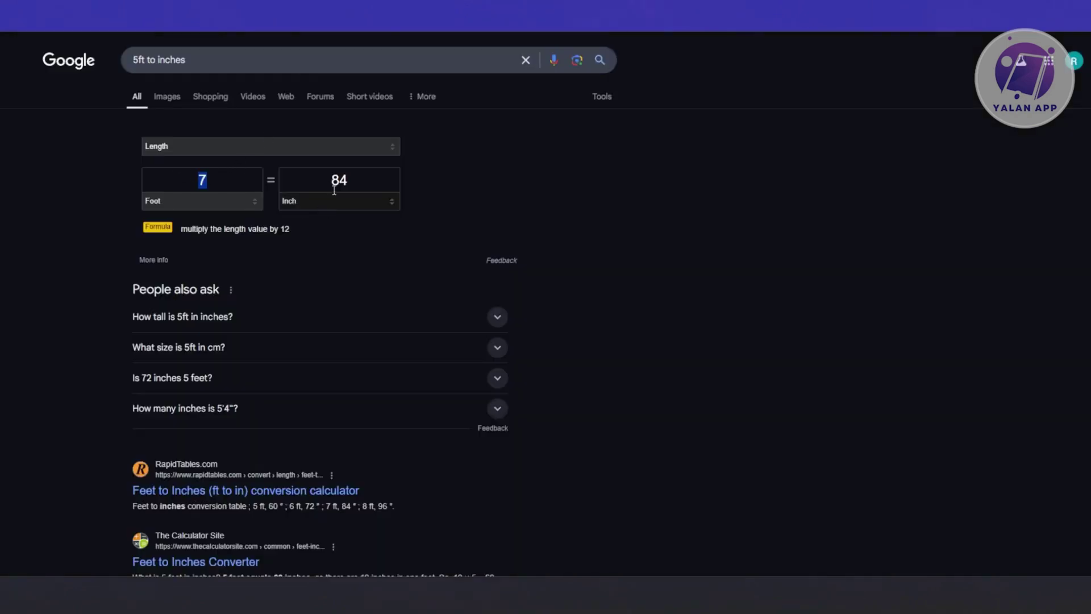
key("Tab")
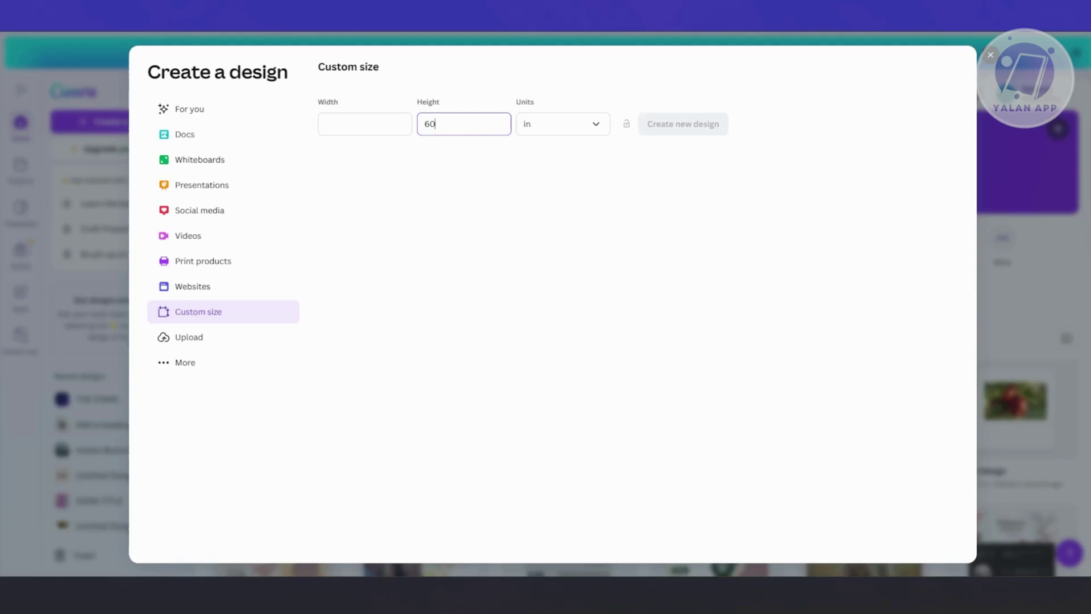
Step: Return to the Canva custom size and try a width of 84 in, then 83 in
left_click(363, 123)
type("84")
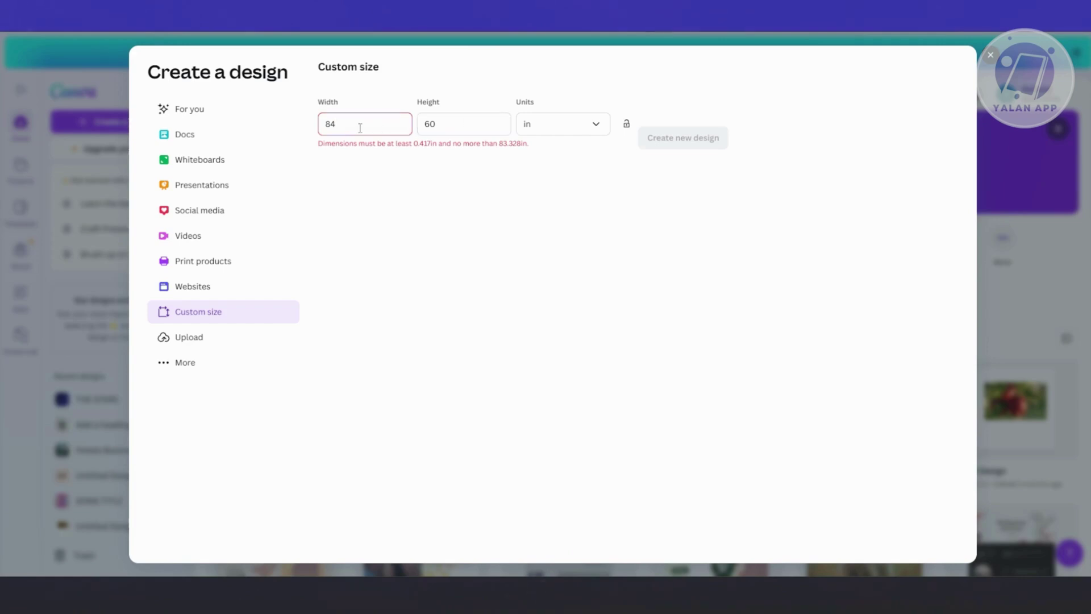
key("BackSpace")
type("3")
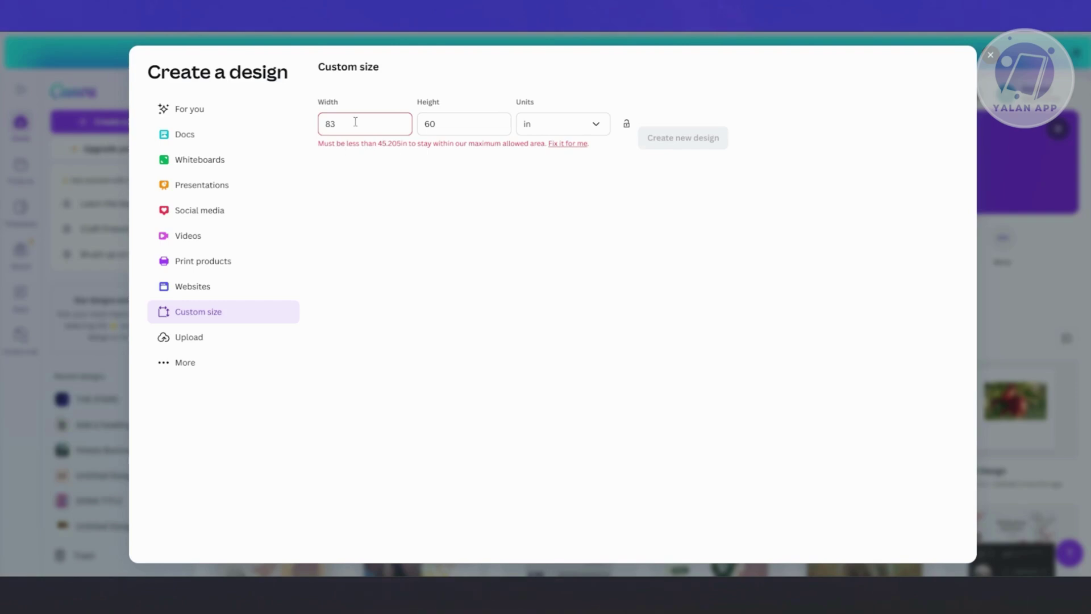
Step: Set the custom size to 45 in wide by 30 in high, create the blank design and dismiss the promotional banner
left_click_drag(387, 125, 307, 124)
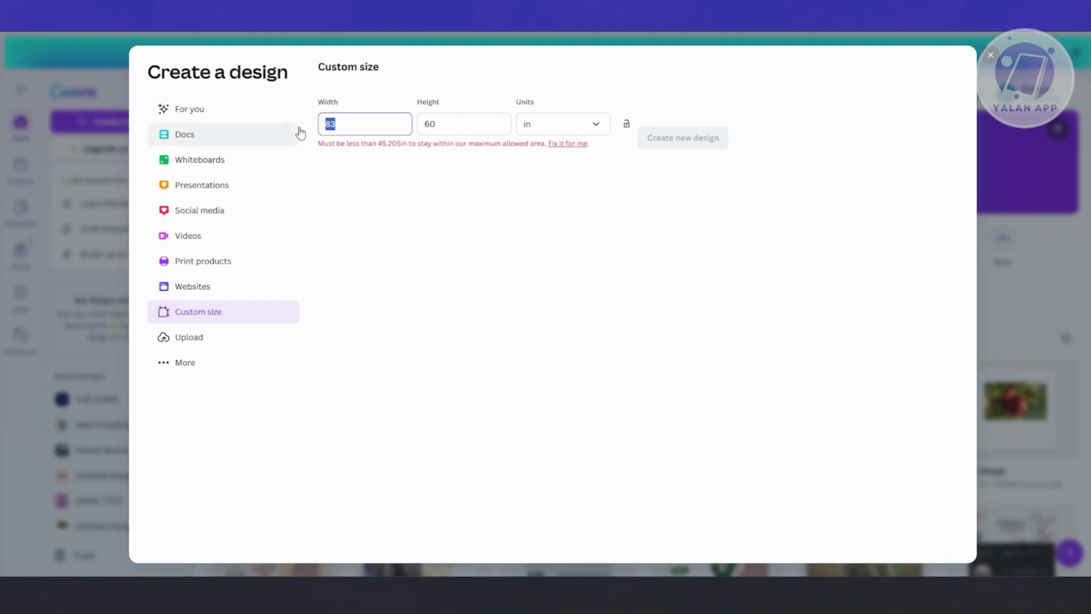
type("45")
key("Tab")
type("30")
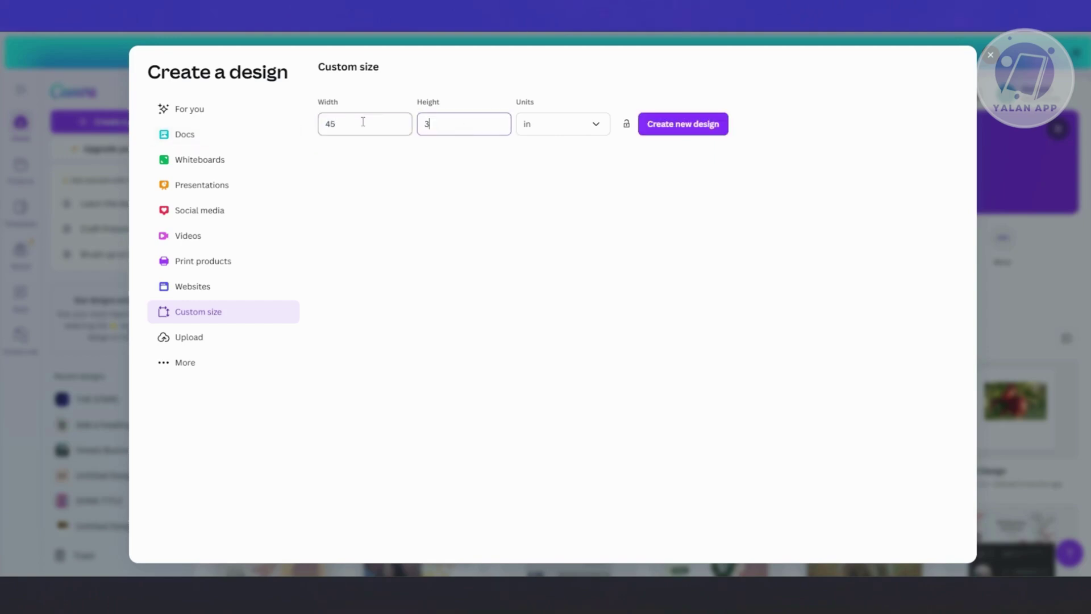
left_click(568, 208)
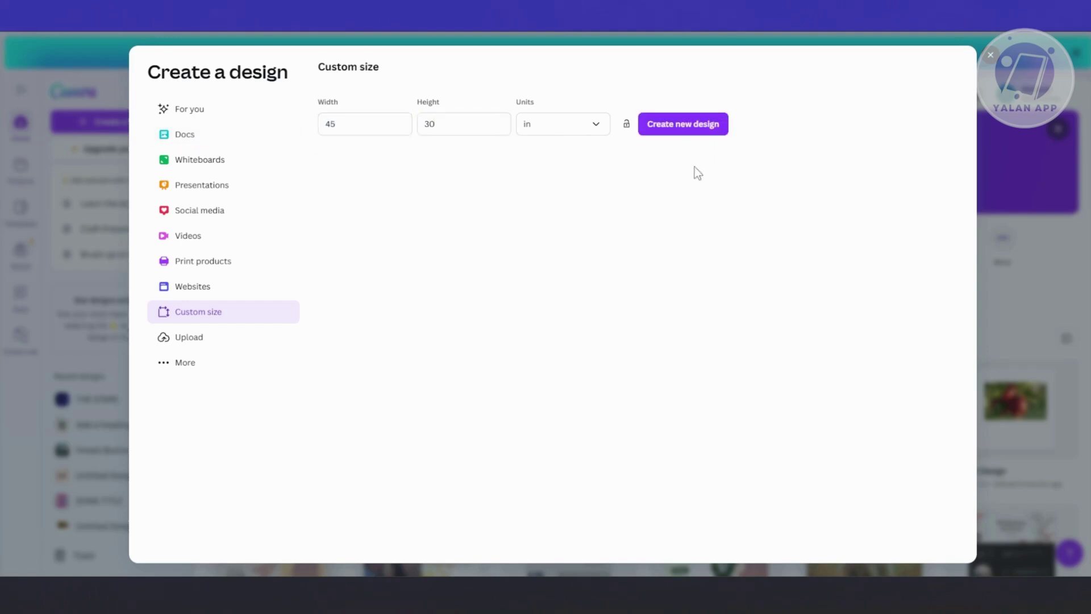
left_click(700, 126)
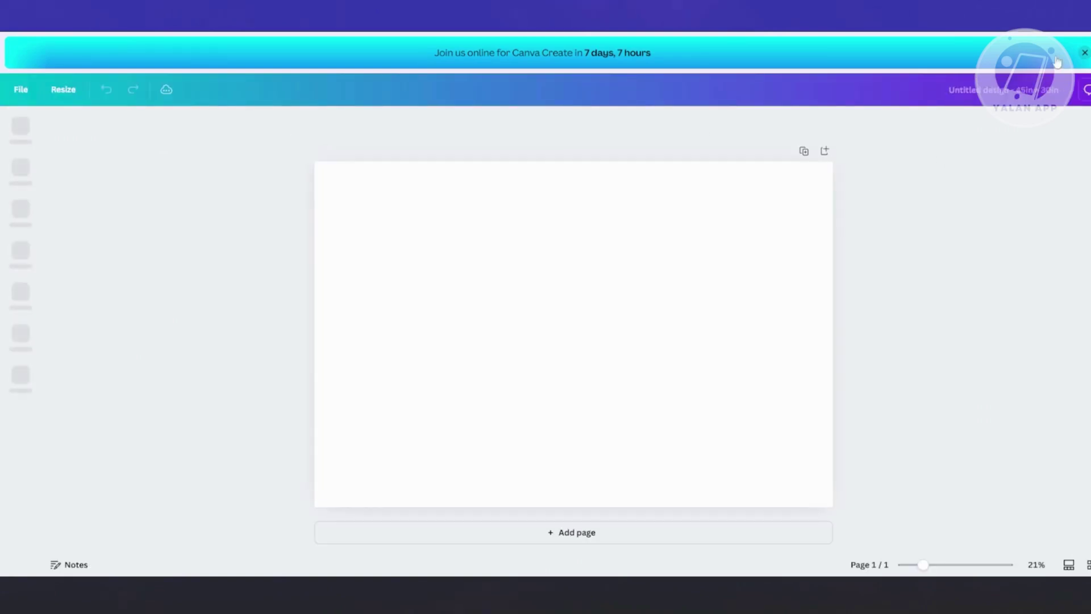
left_click(1084, 55)
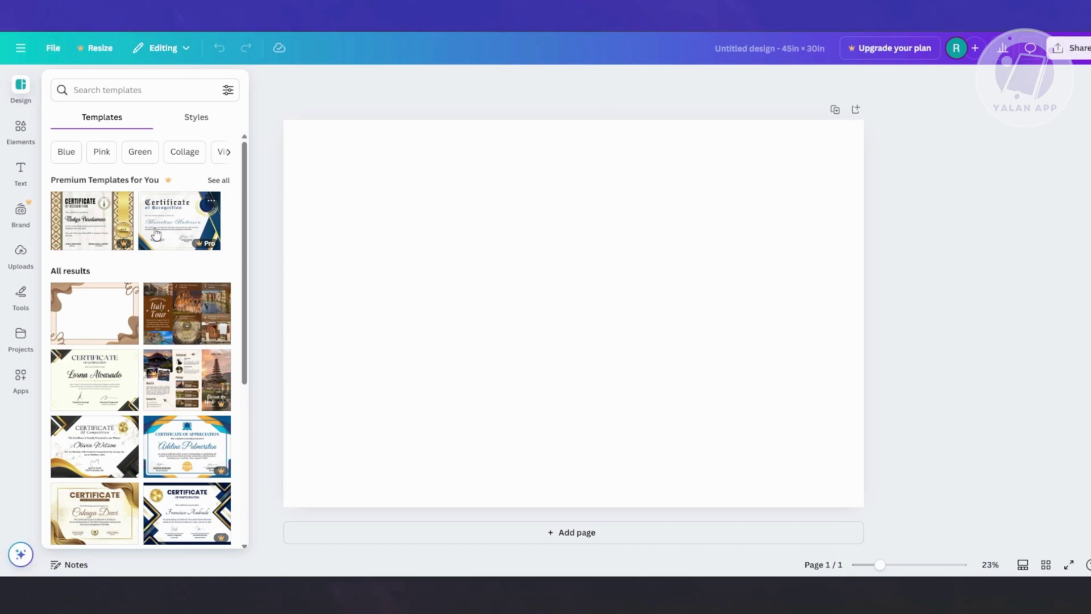
Step: Search the design templates for "tarpaulin"
scroll(158, 232, "down", 5)
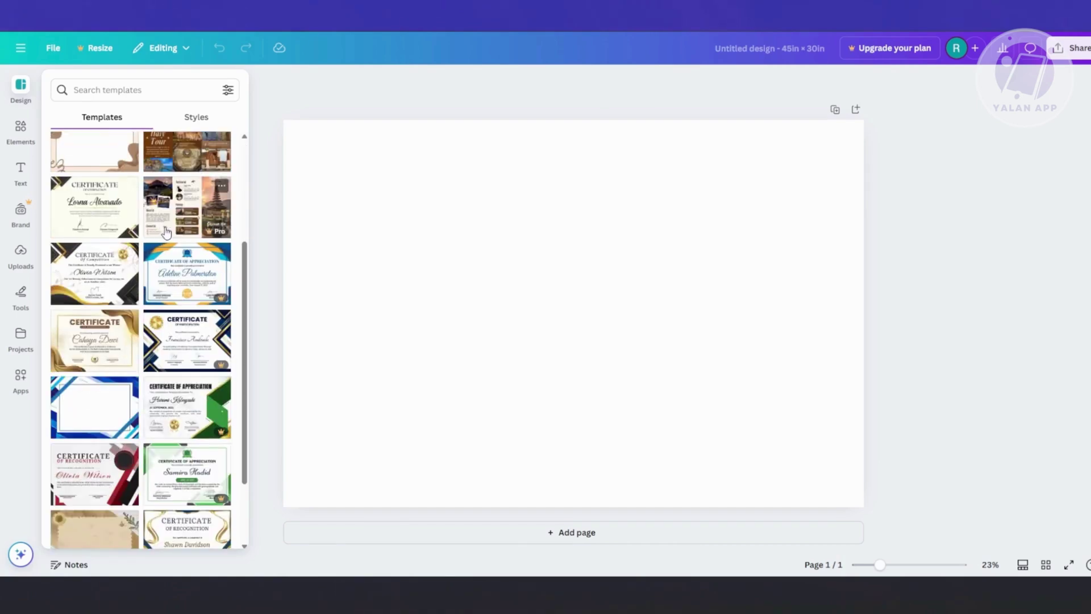
scroll(169, 217, "up", 1)
left_click(140, 97)
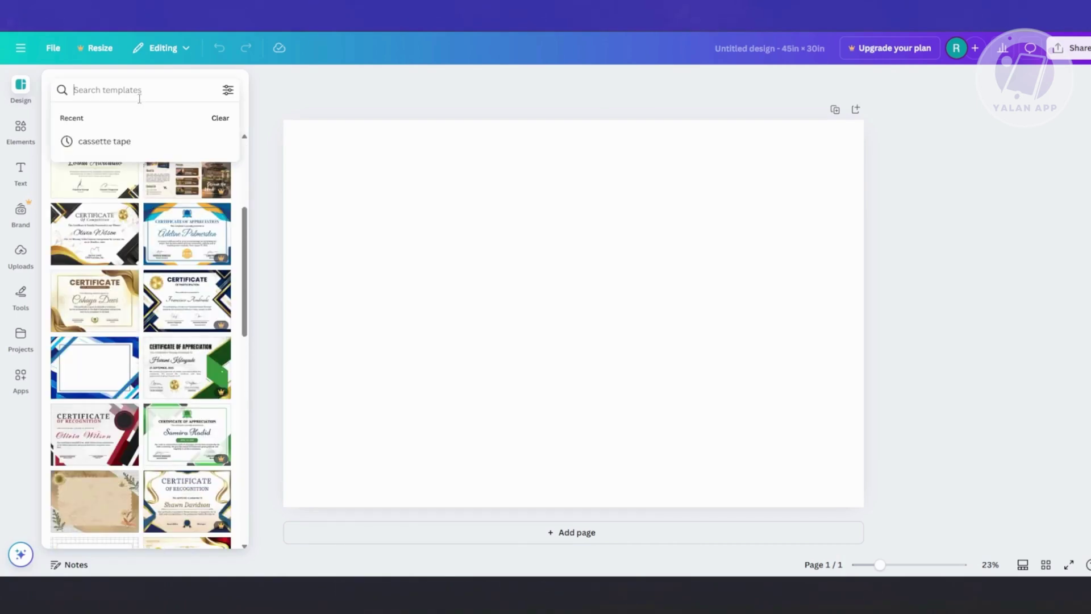
type("tarp")
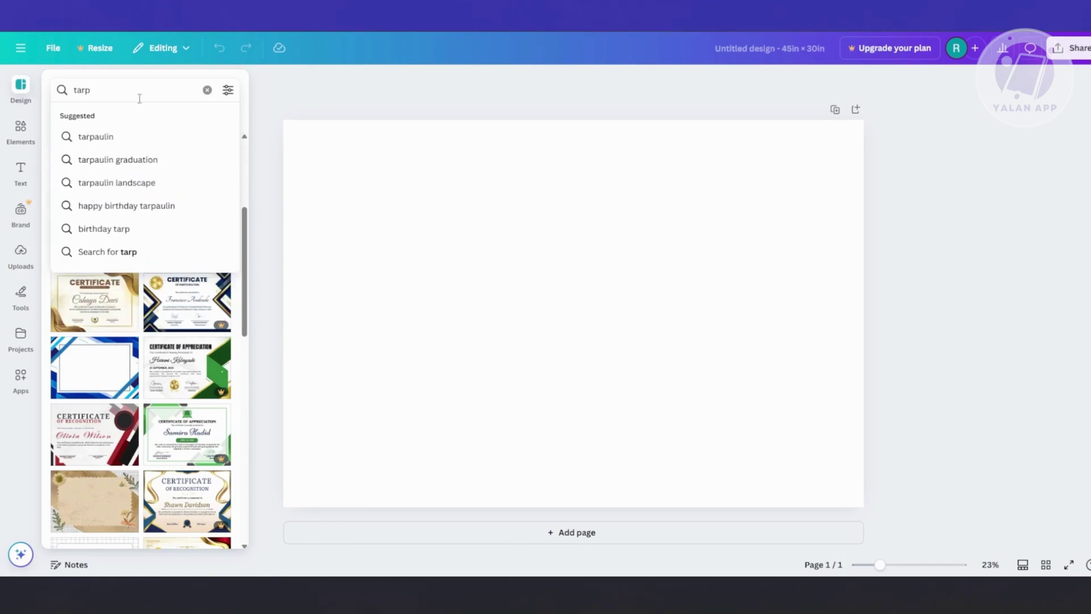
left_click(134, 137)
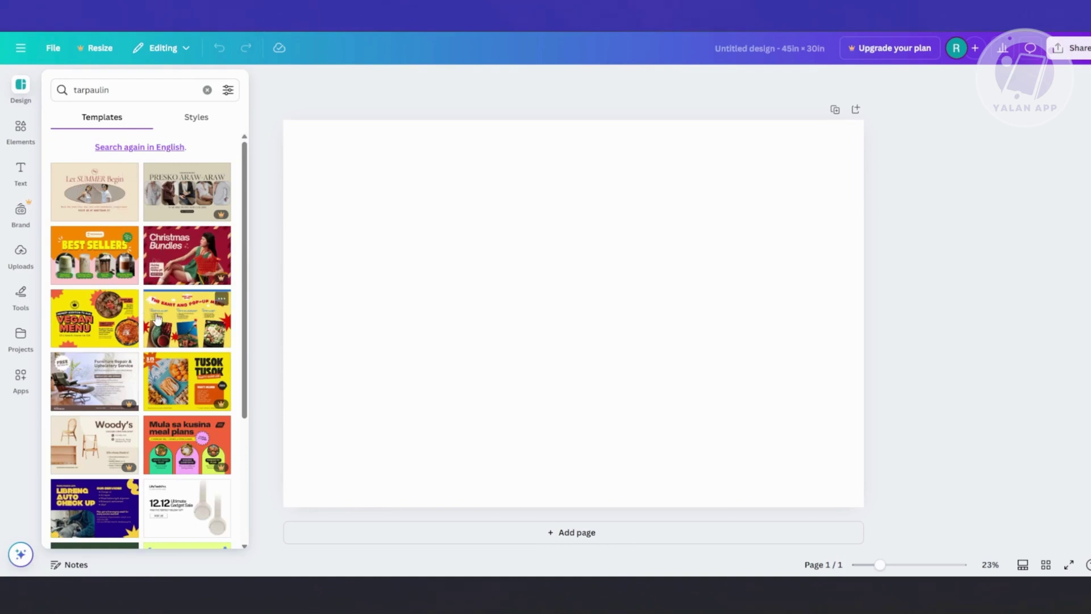
Step: Try the neon green "One of a Kain-D" tarpaulin template on the page, then the "Self-Shoot Studio Packages" template
scroll(165, 285, "down", 3)
scroll(167, 271, "down", 2)
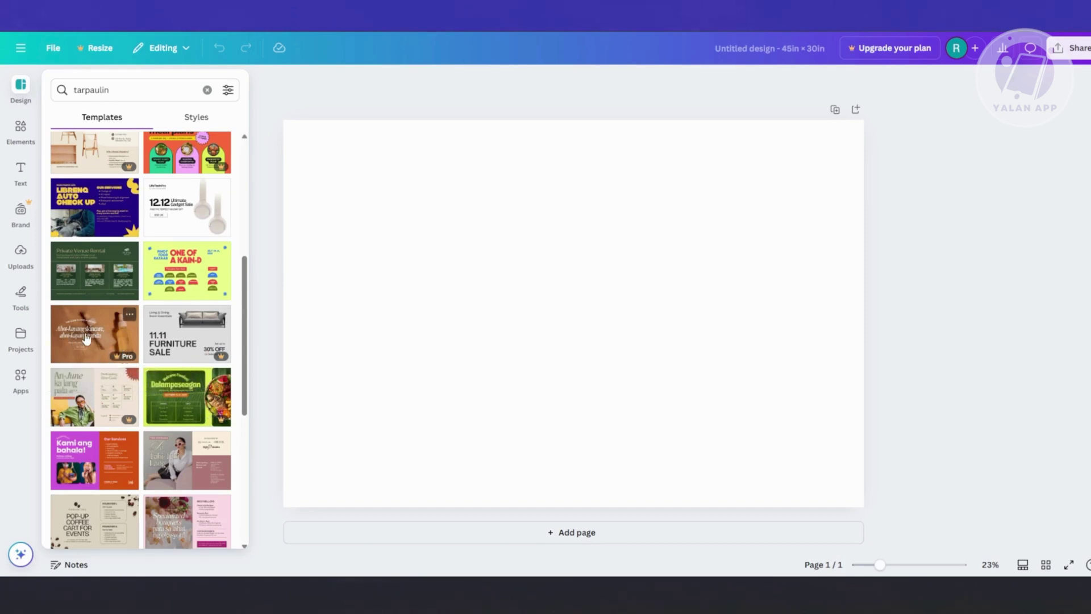
left_click(150, 278)
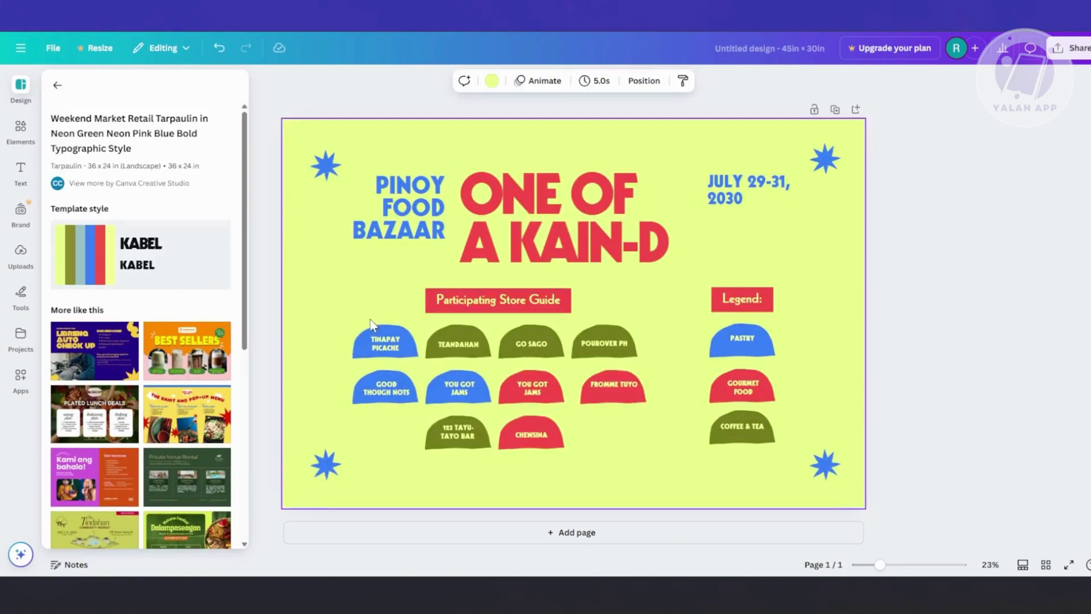
scroll(163, 337, "down", 5)
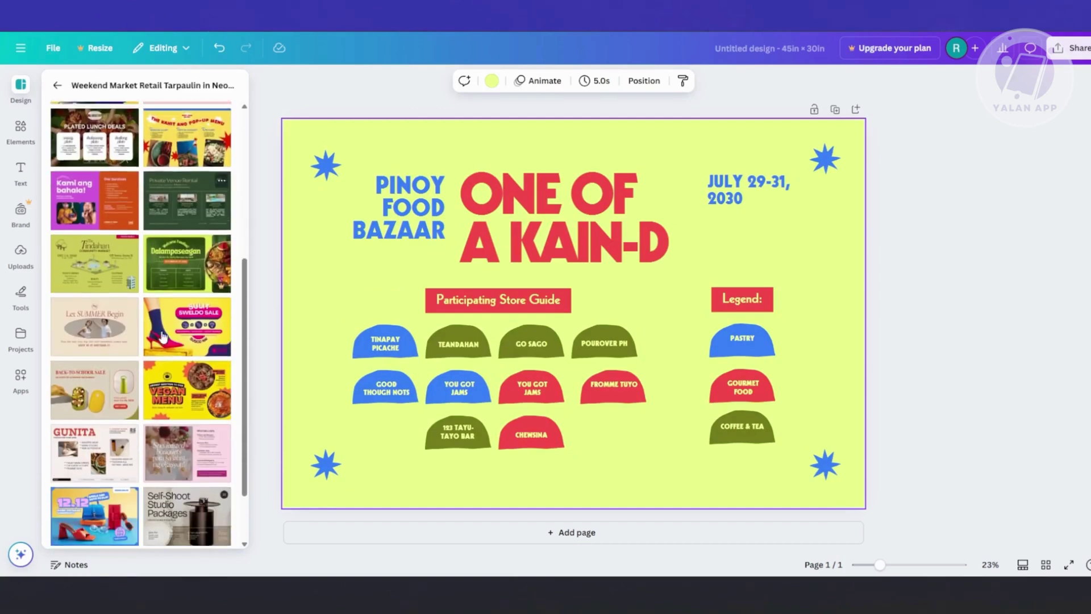
scroll(163, 336, "down", 2)
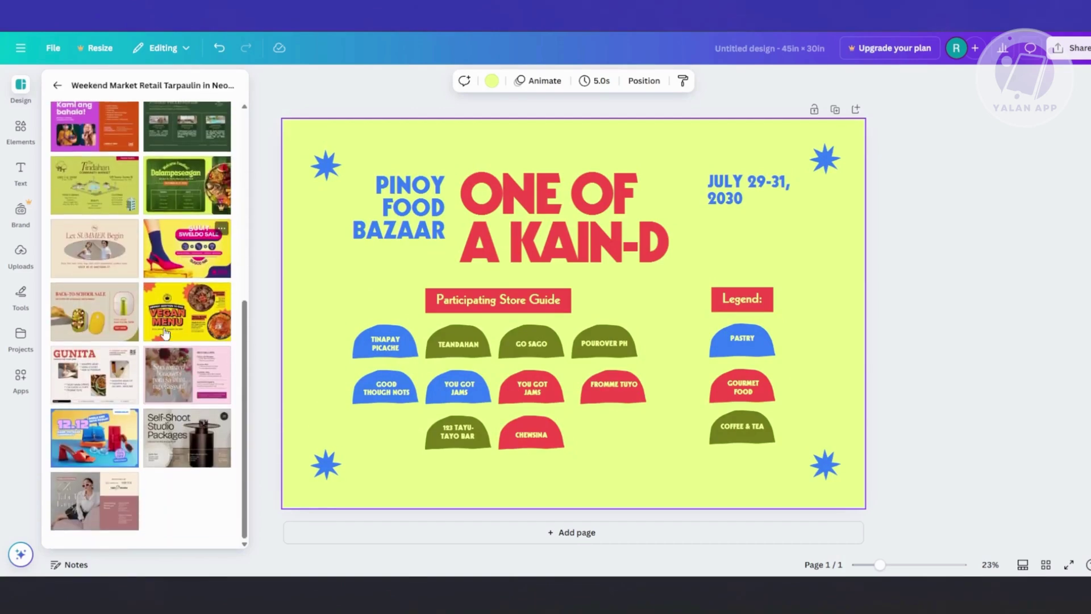
left_click(188, 443)
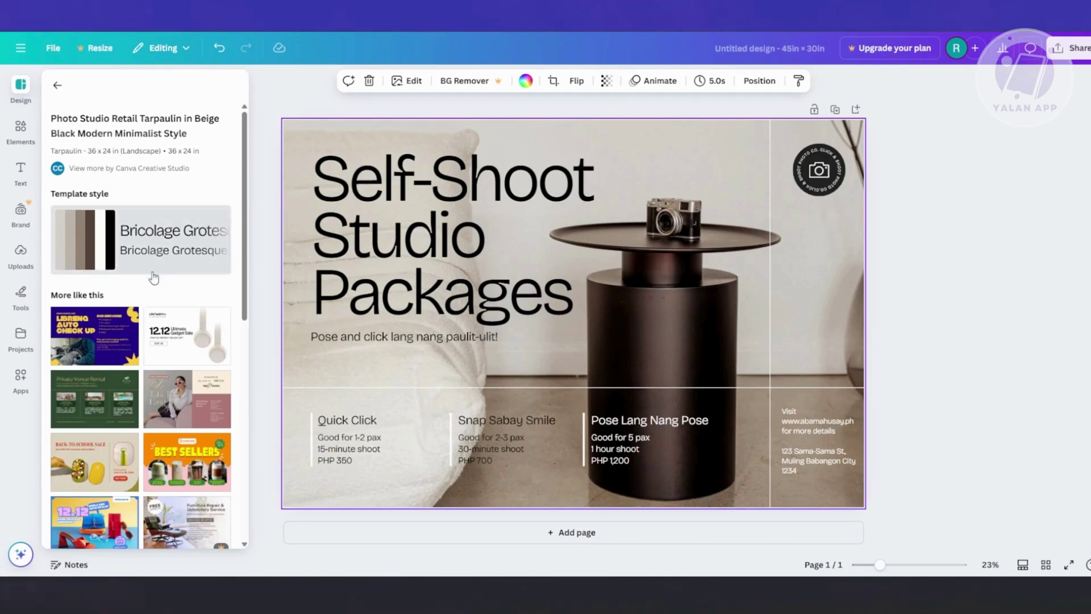
Step: Apply the black and white "12.12 Ultimate Gadget Sale" tarpaulin template to the page and select its headline texts
left_click(195, 351)
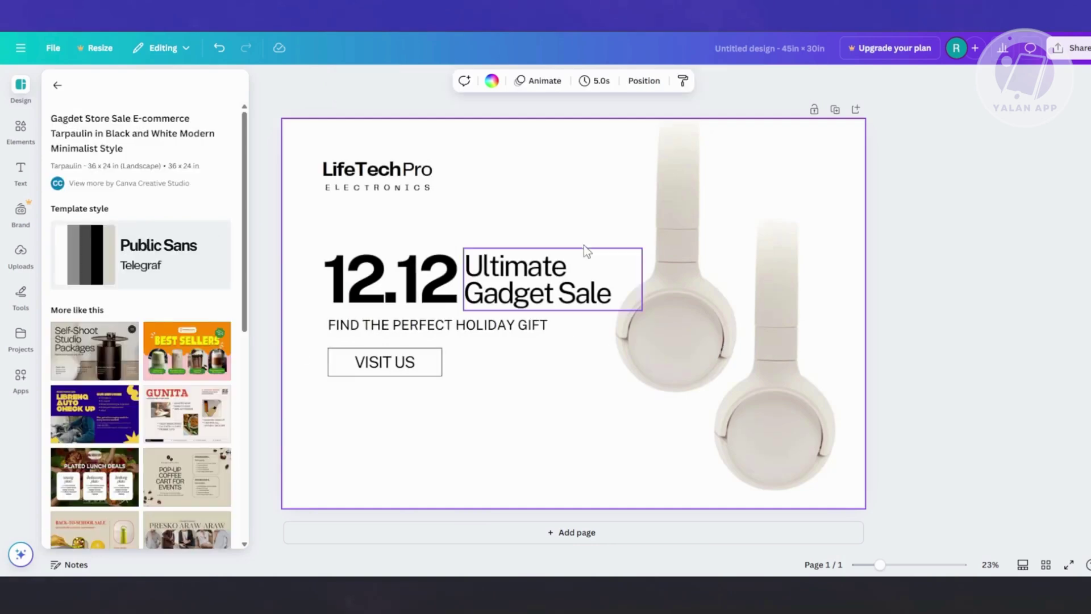
left_click(494, 298)
left_click(379, 299)
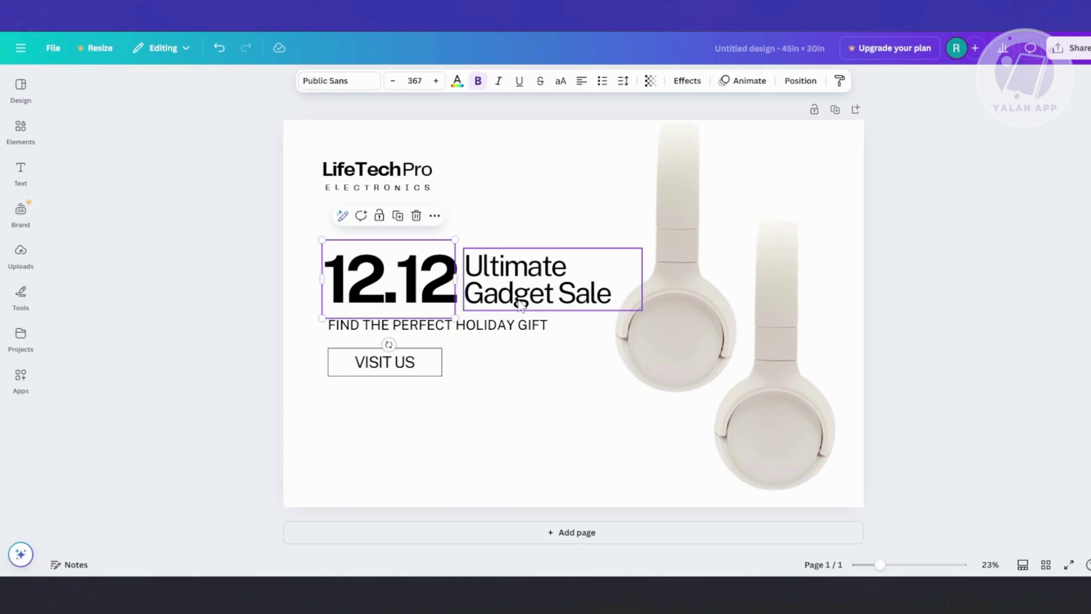
Step: Replace "Tech" with "Wish" in the brand name so that it reads "LifeWishPro"
left_click(372, 171)
double_click(375, 171)
left_click(378, 170)
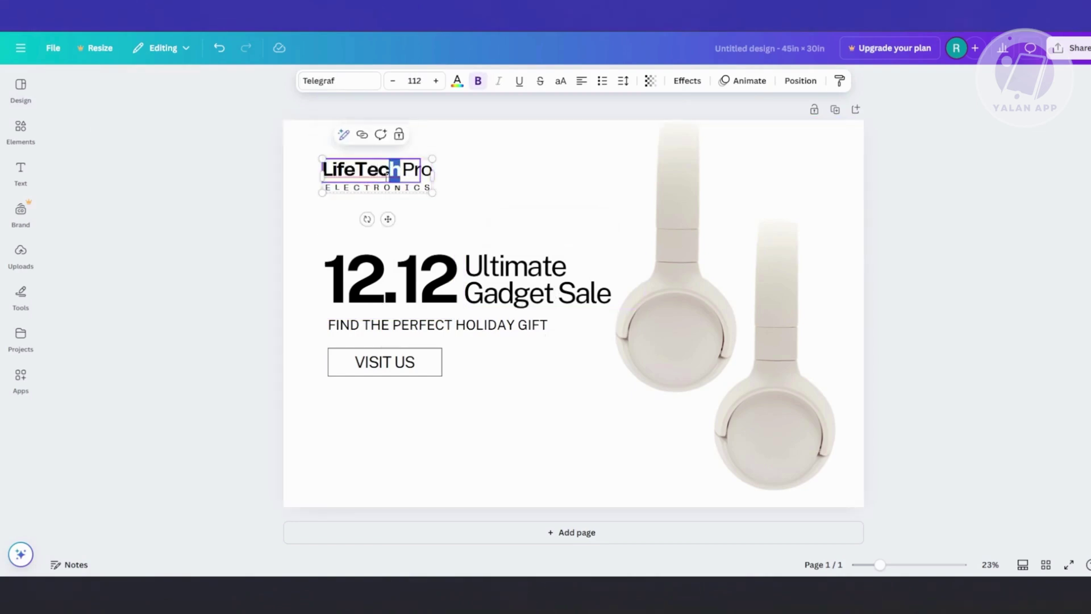
double_click(367, 171)
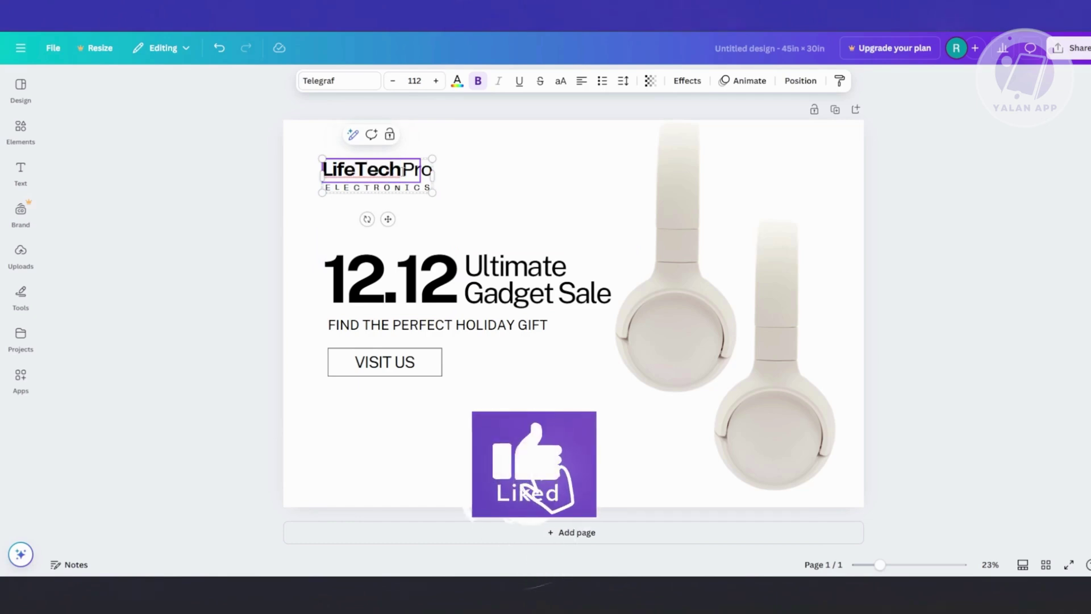
key("shift+Right")
key("shift+Right")
key("shift+Right")
key("shift+Right")
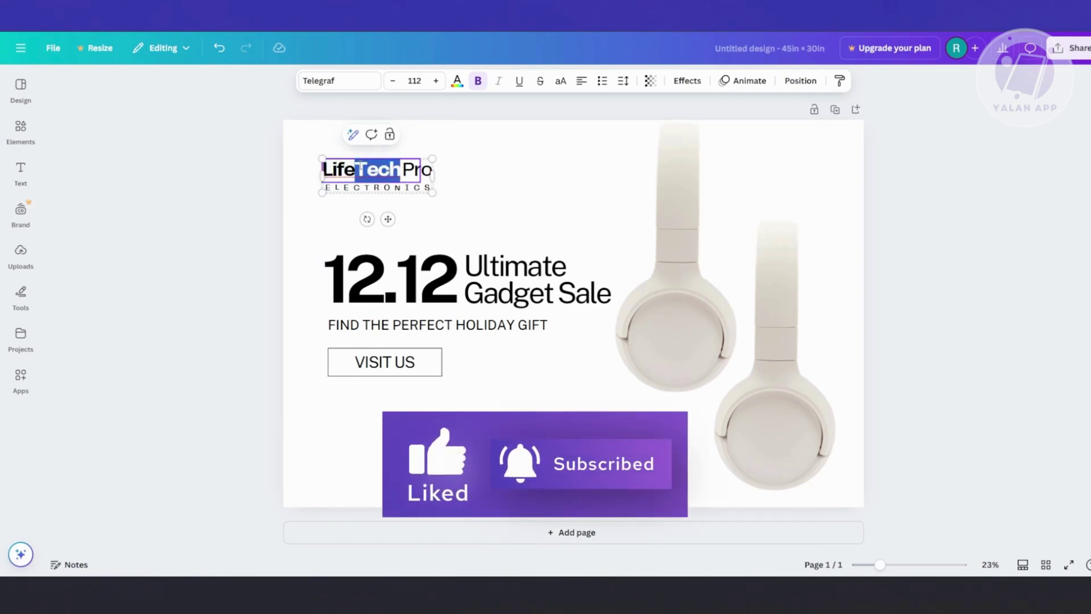
type("Sw")
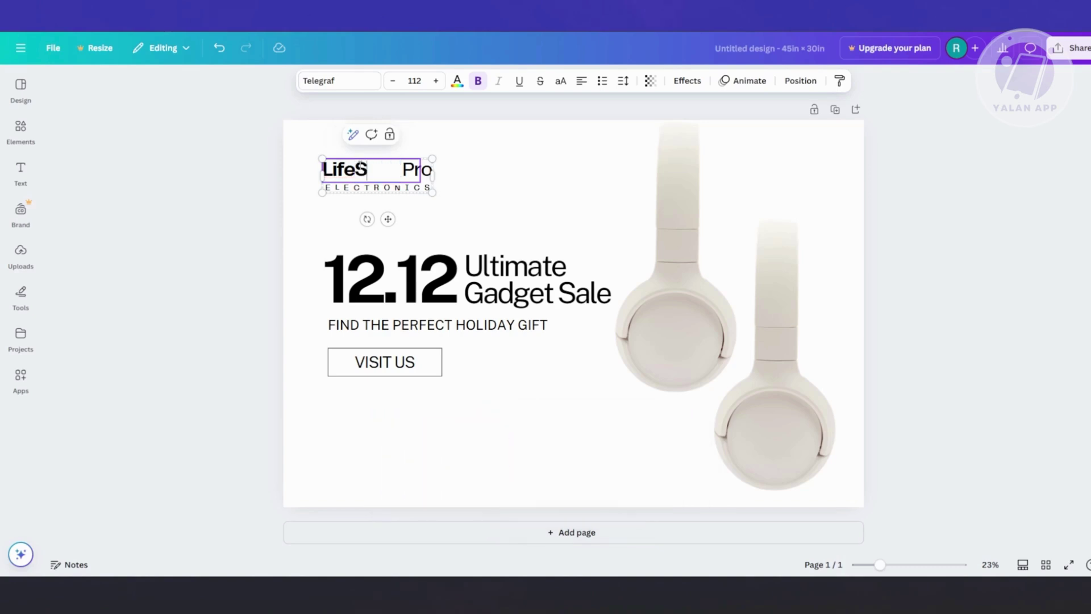
key("BackSpace")
key("BackSpace")
type("W")
left_click(579, 168)
left_click(383, 195)
double_click(385, 192)
left_click(540, 180)
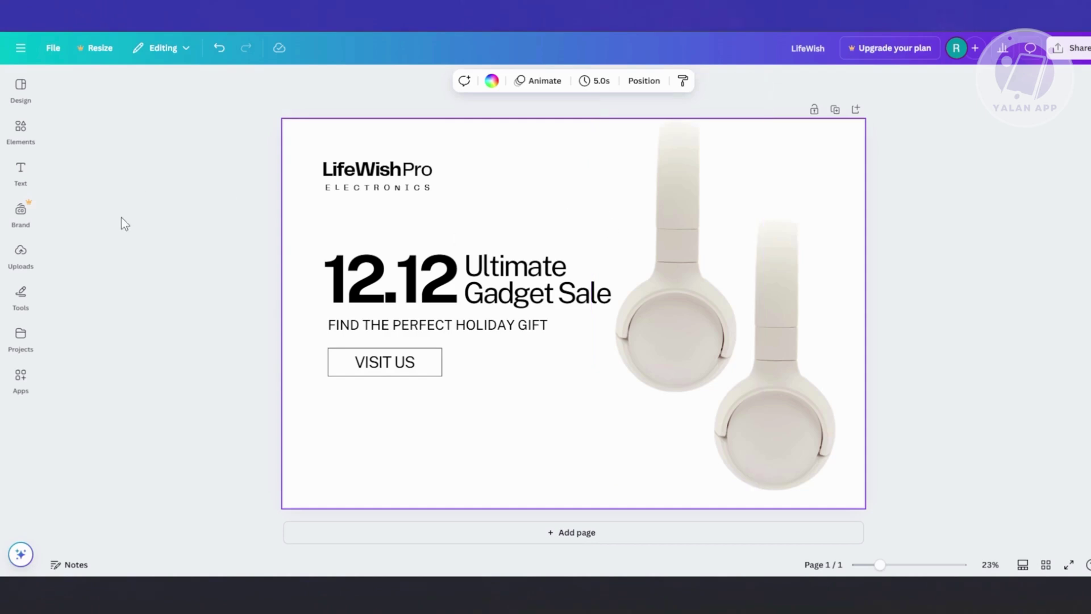
left_click(23, 255)
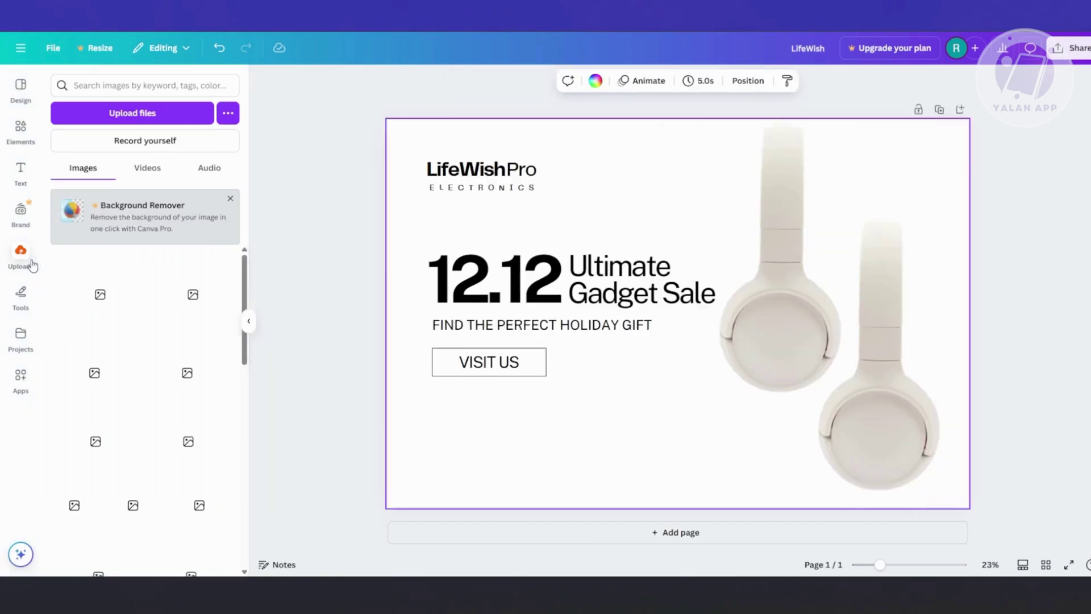
left_click(146, 113)
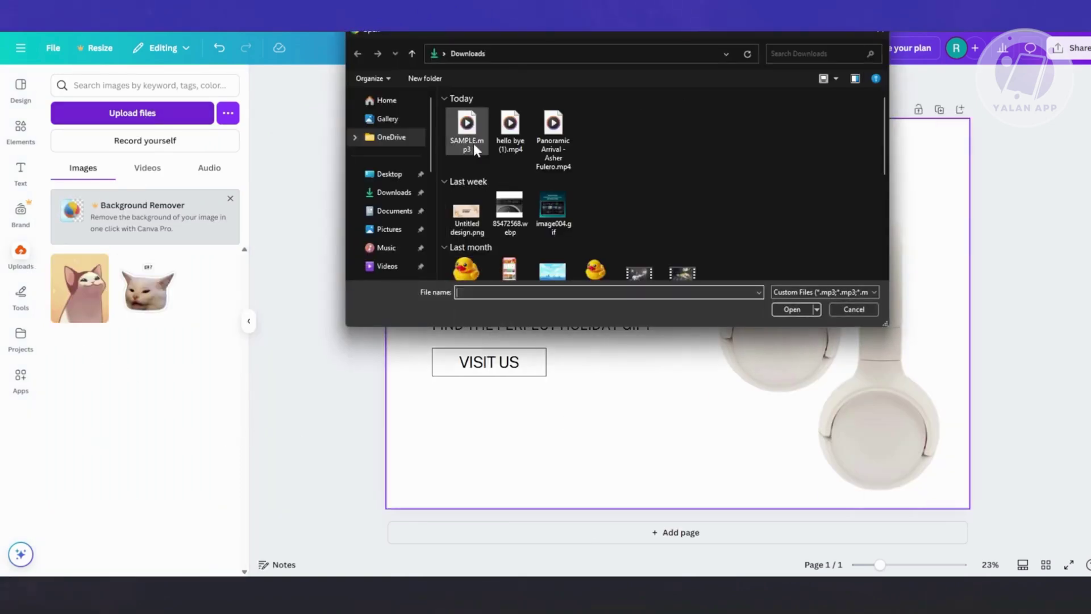
scroll(647, 182, "down", 2)
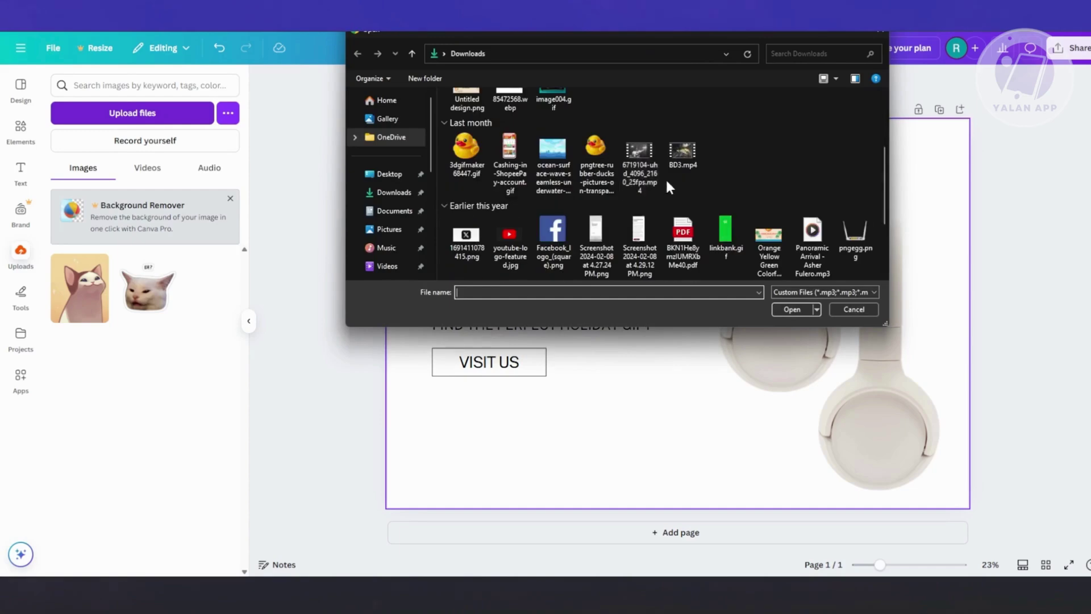
scroll(666, 178, "down", 3)
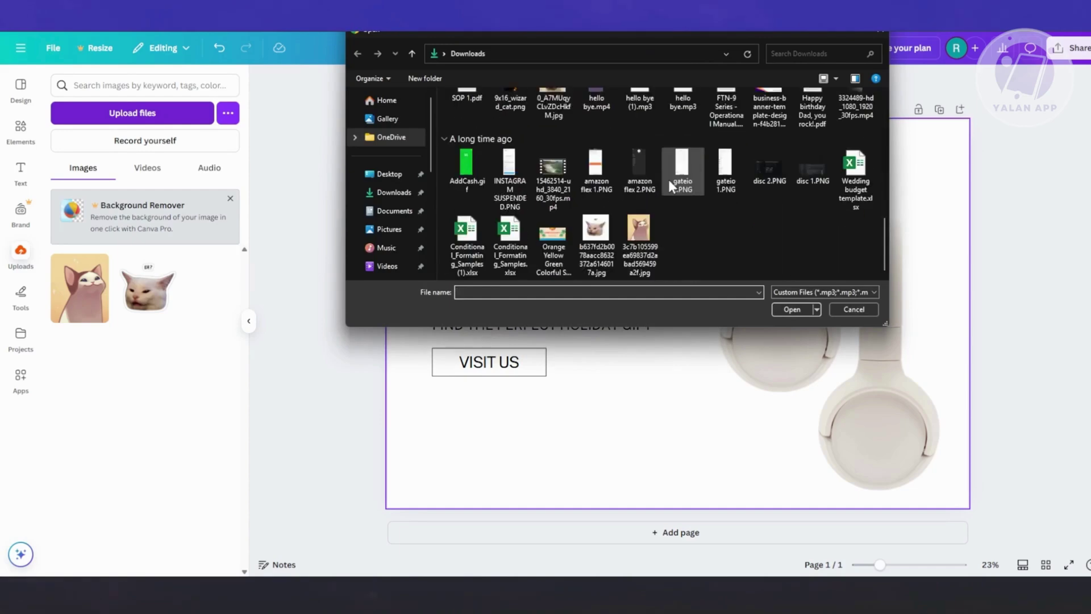
left_click(639, 228)
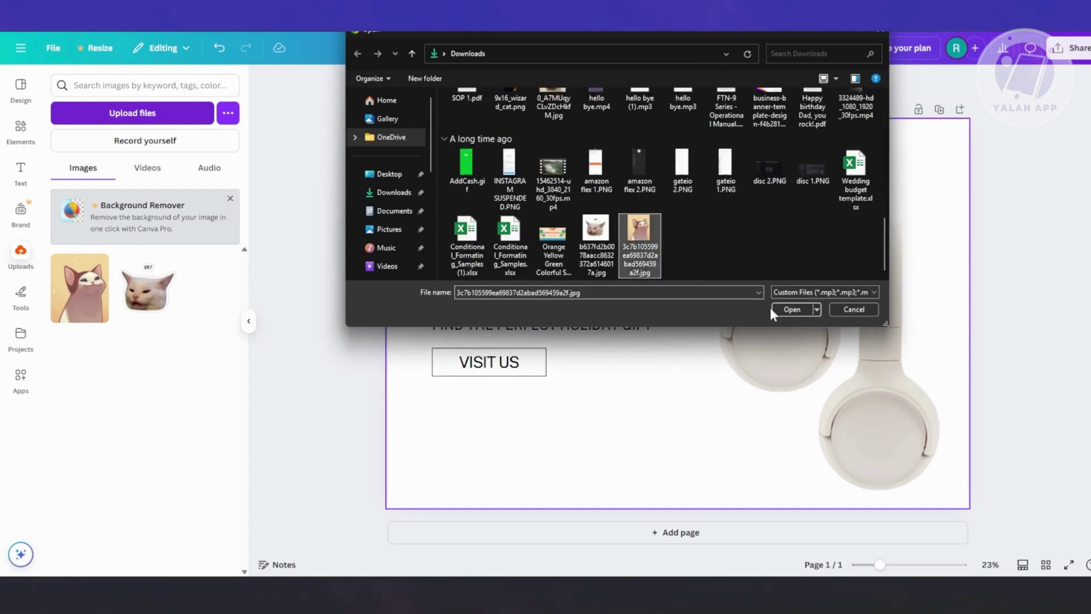
left_click(878, 34)
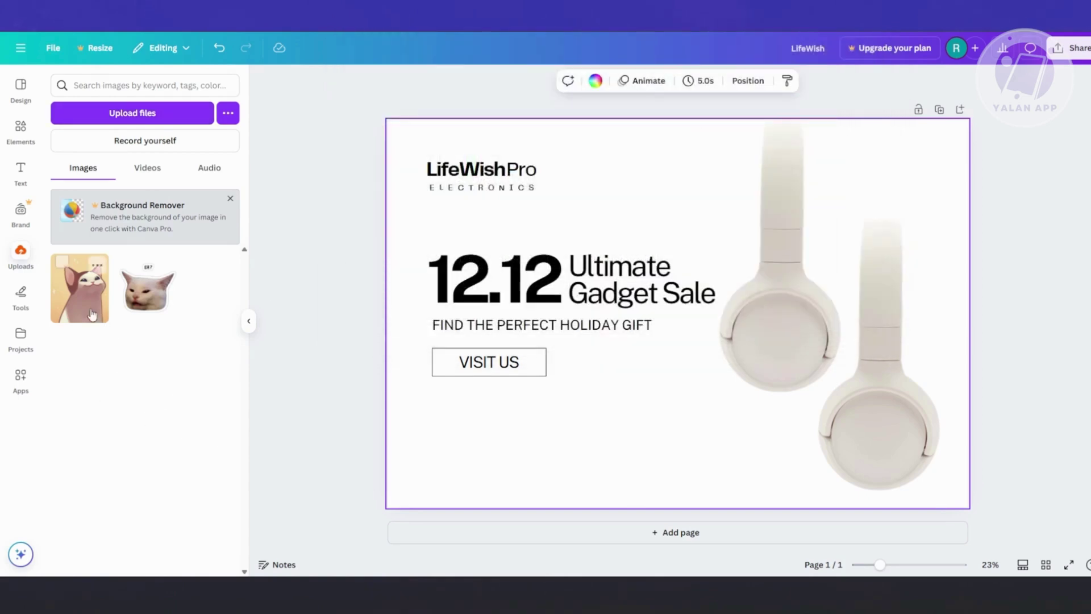
Step: Try to replace the upper headphone image with the uploaded cat picture, and undo the replacement
left_click_drag(92, 314, 759, 214)
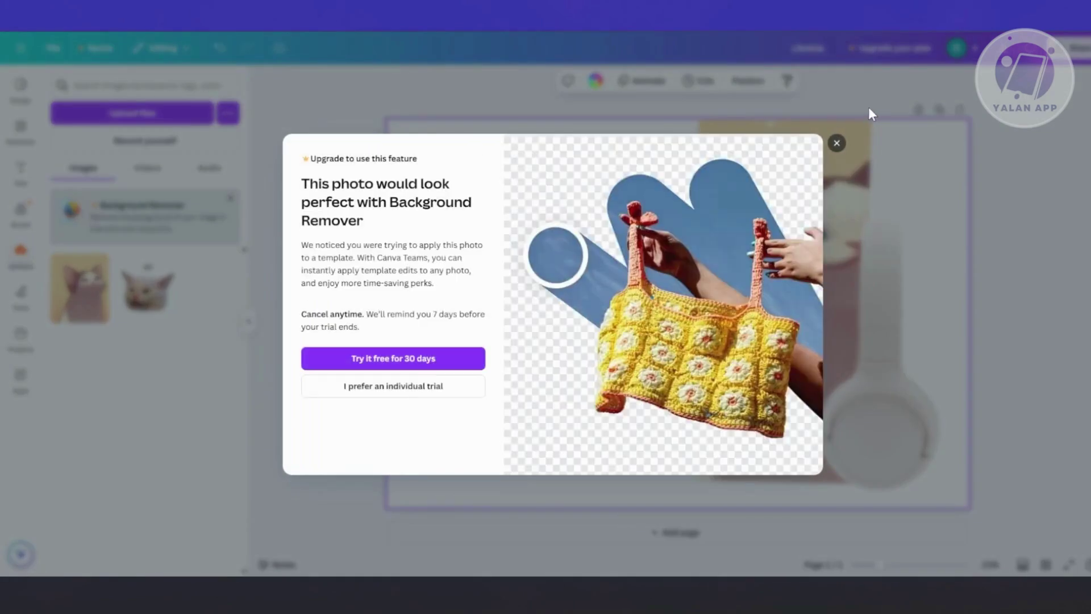
left_click(838, 143)
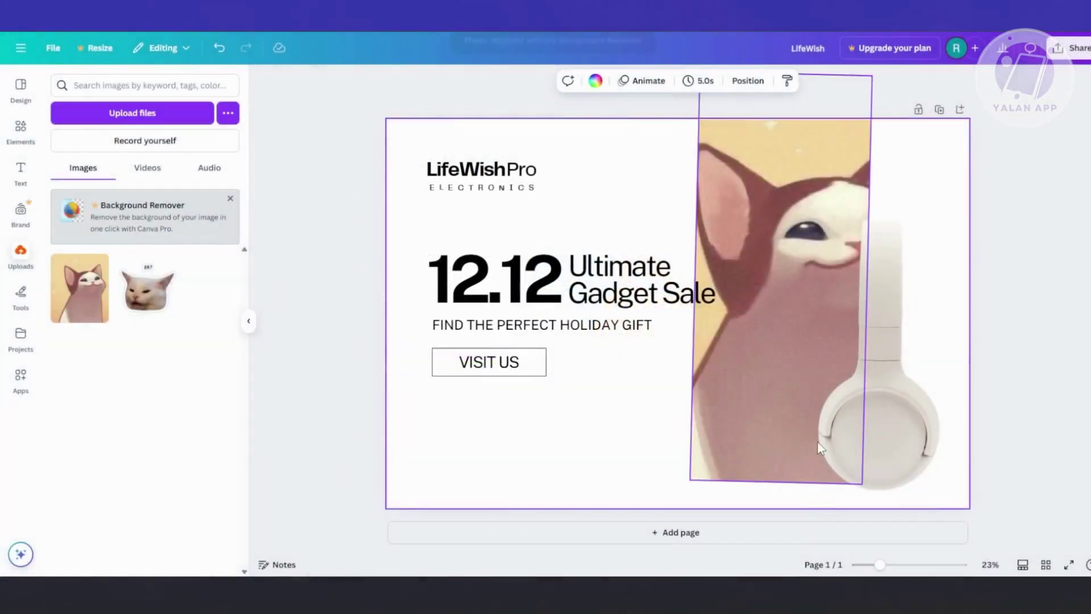
key("ctrl+z")
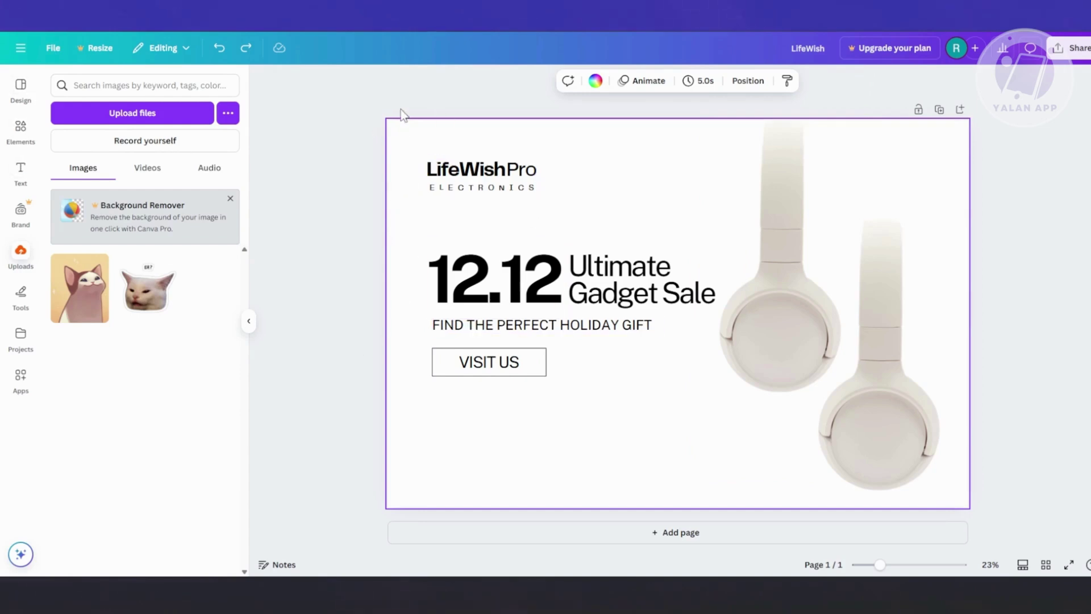
Step: Try Light Gray (#d9d9d9) as the page background, then apply the greyish-beige photo colour instead
left_click(595, 80)
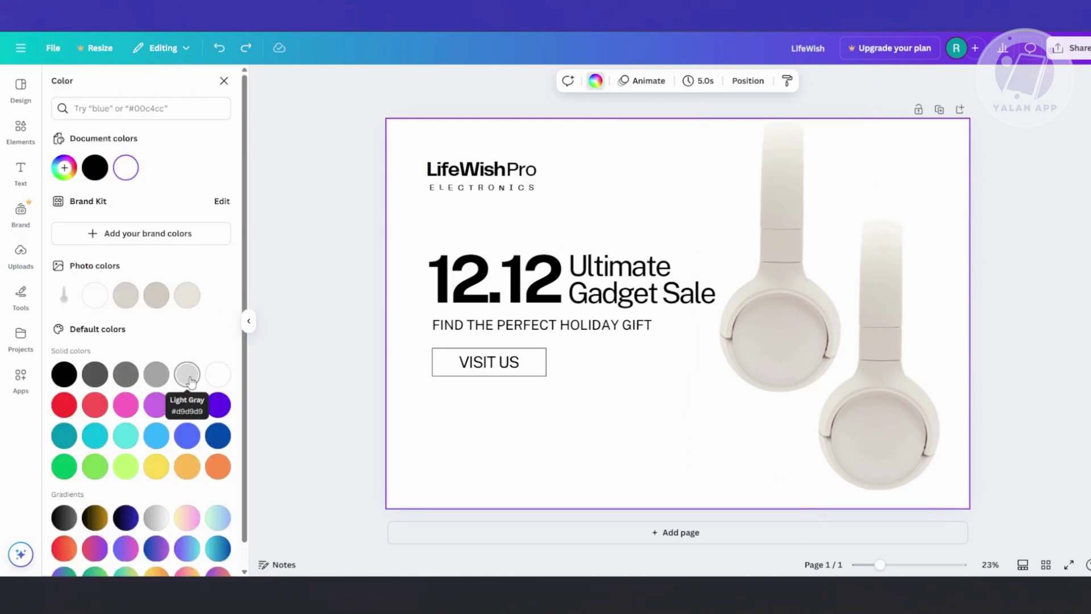
left_click(189, 380)
scroll(198, 375, "down", 2)
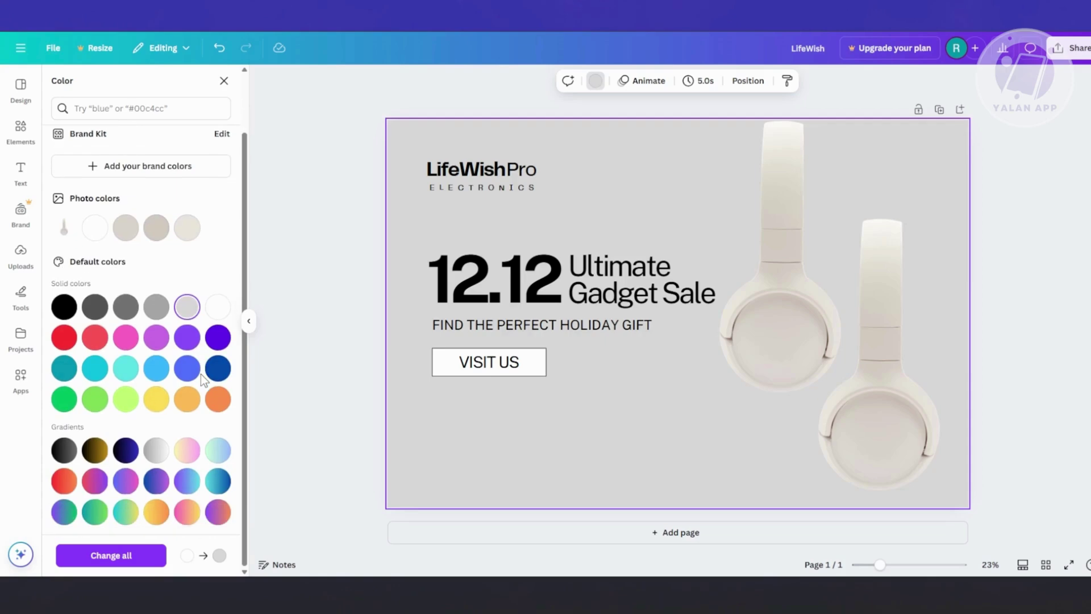
left_click(134, 230)
Step: Apply a Drop shadow effect to the upper headphone image
left_click(803, 296)
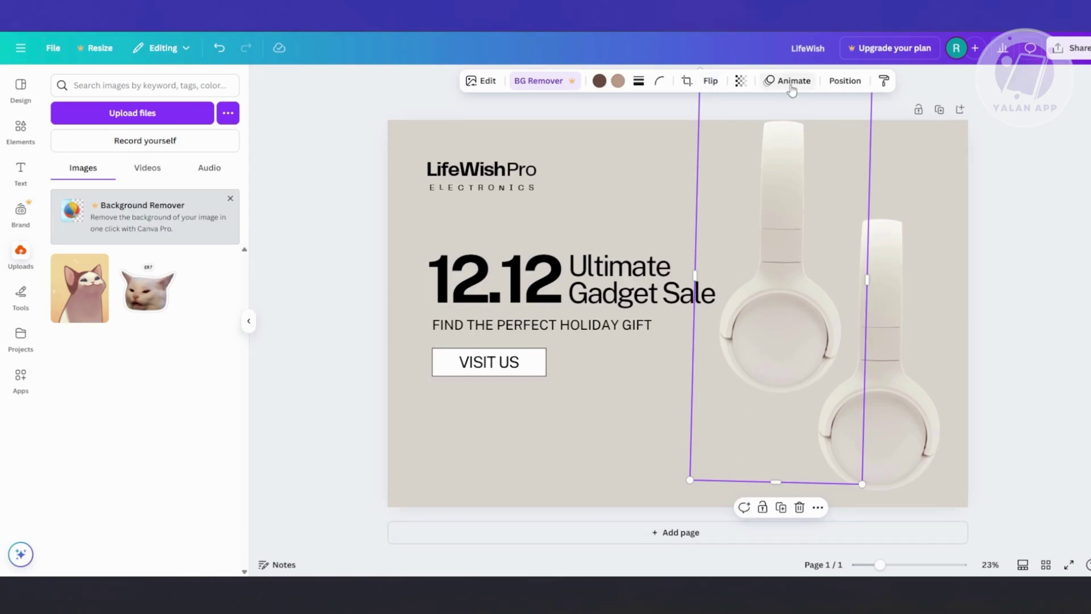
left_click(846, 81)
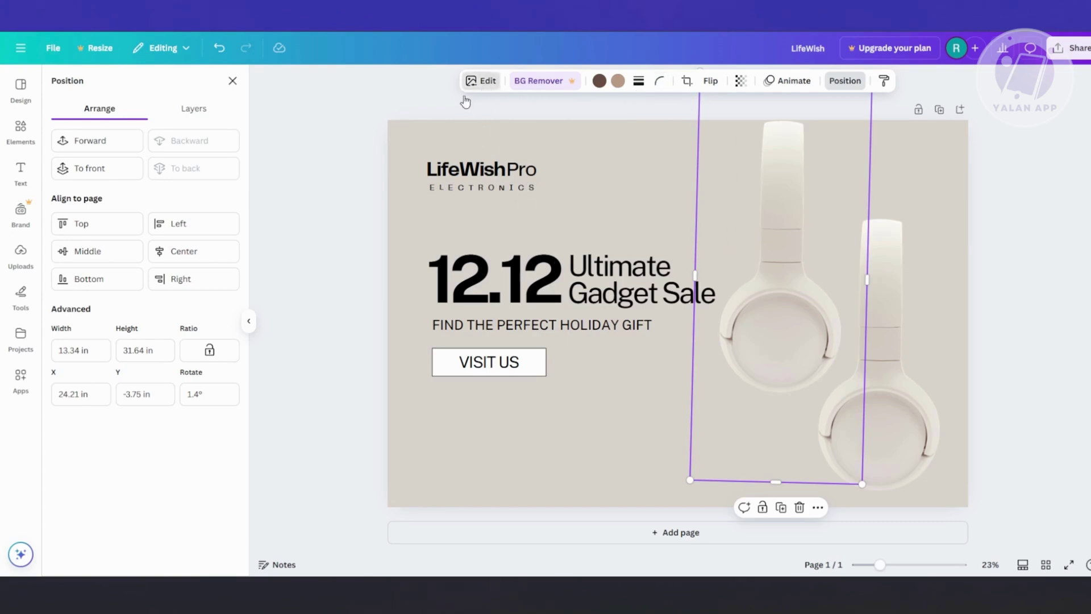
left_click(483, 81)
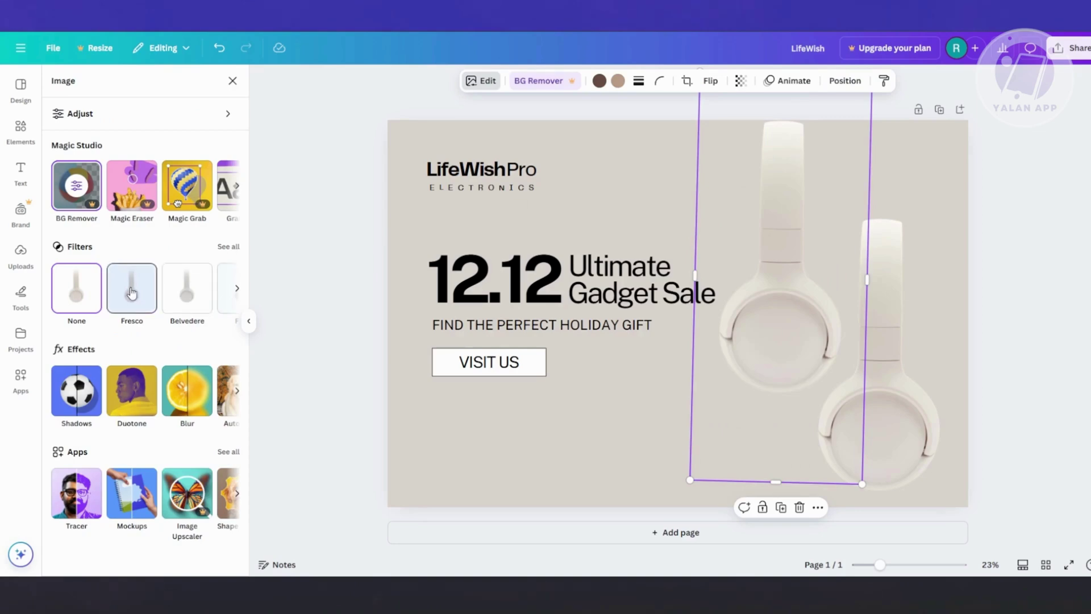
left_click(82, 408)
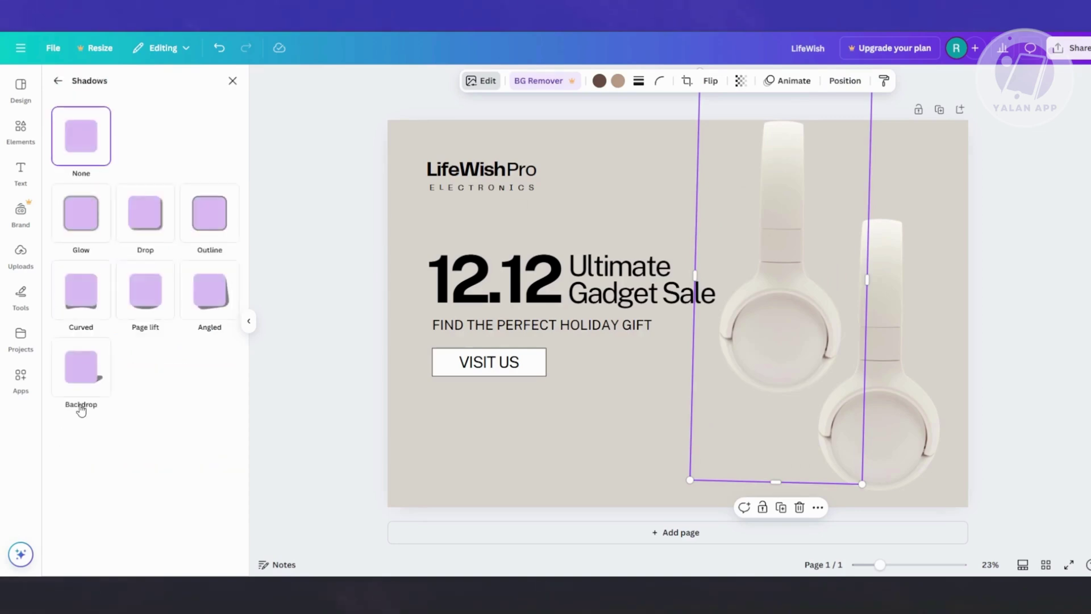
left_click(146, 236)
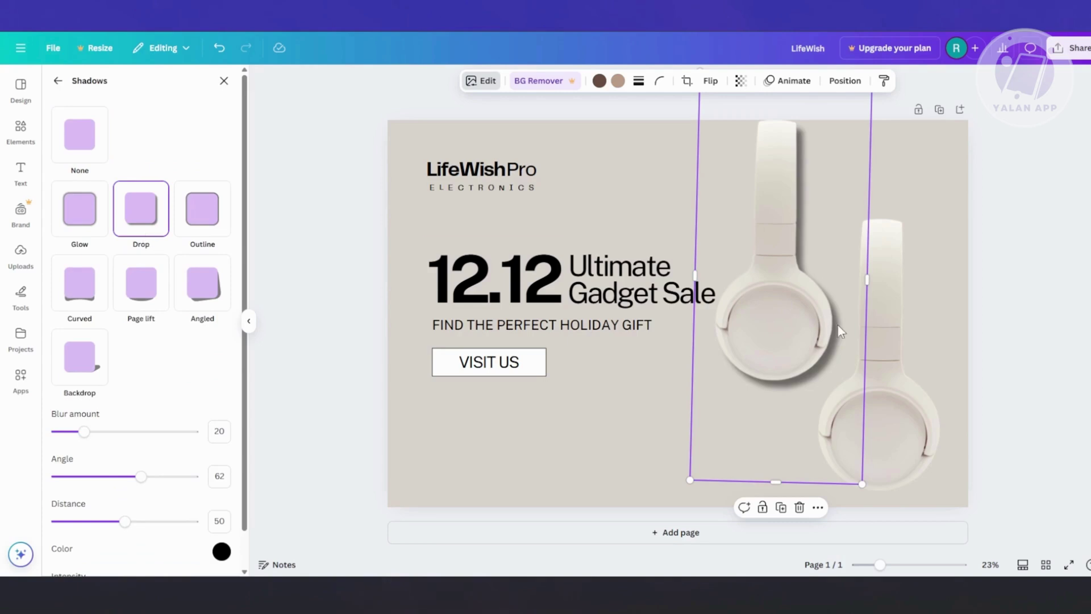
Step: Apply a Drop shadow to the lower headphone image and increase the shadow blur on both headphones
left_click(869, 352)
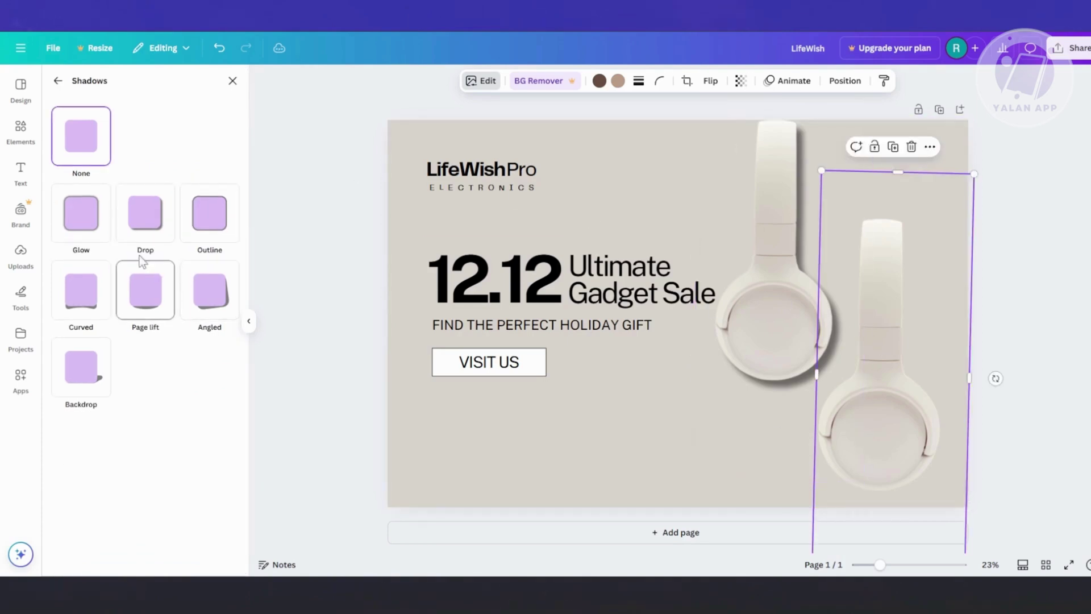
left_click(150, 220)
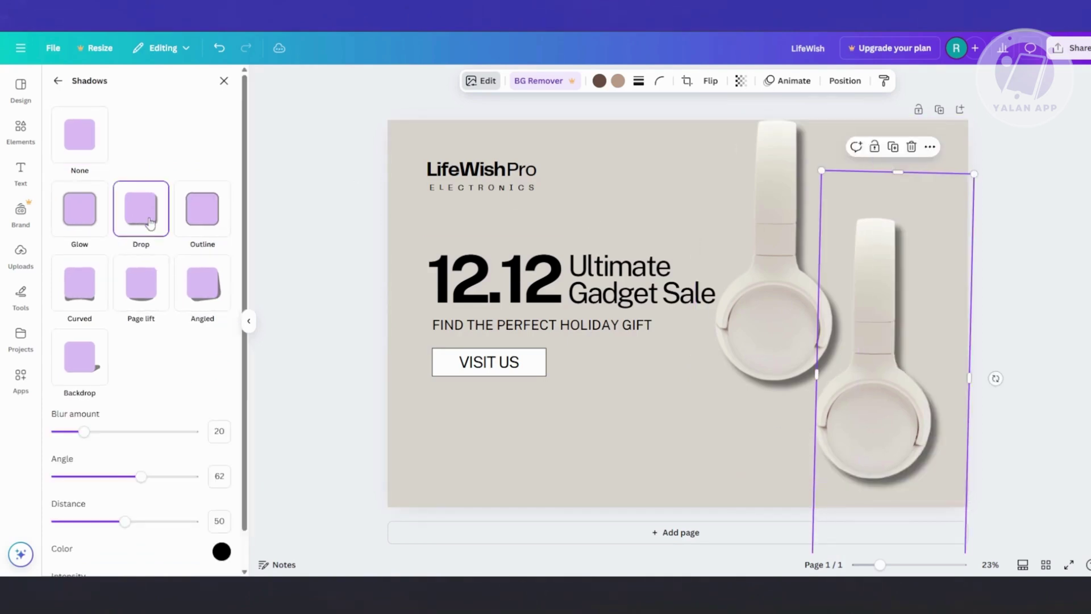
scroll(132, 387, "down", 1)
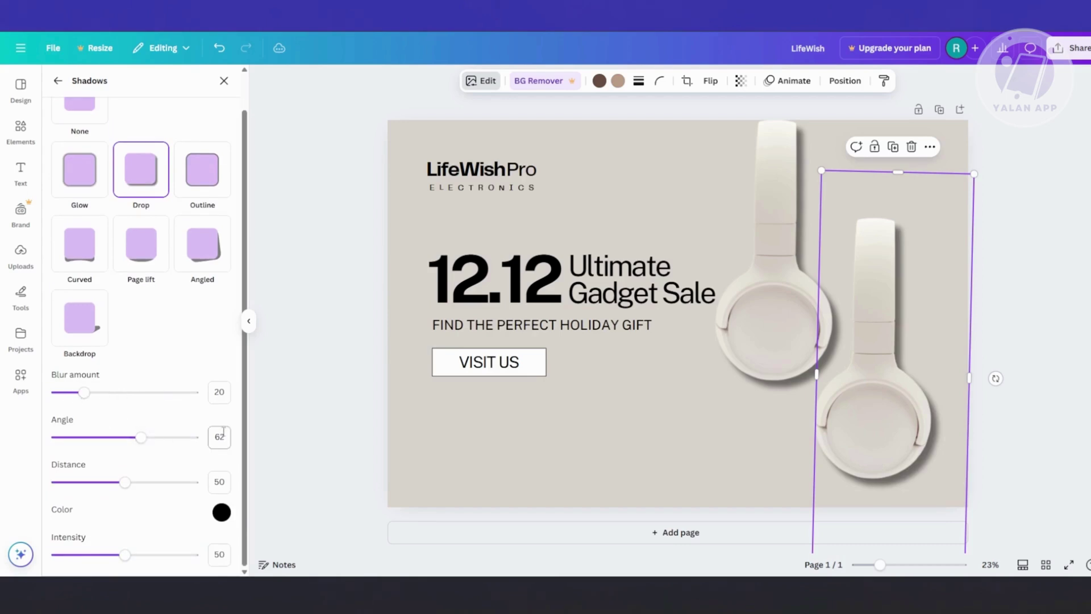
left_click_drag(85, 392, 103, 353)
left_click(724, 345)
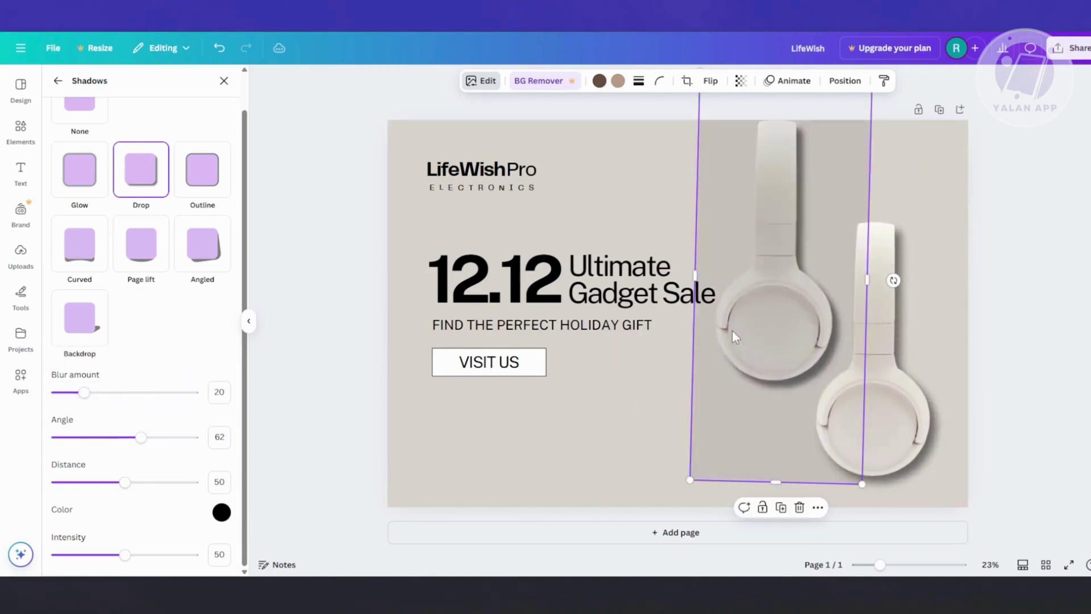
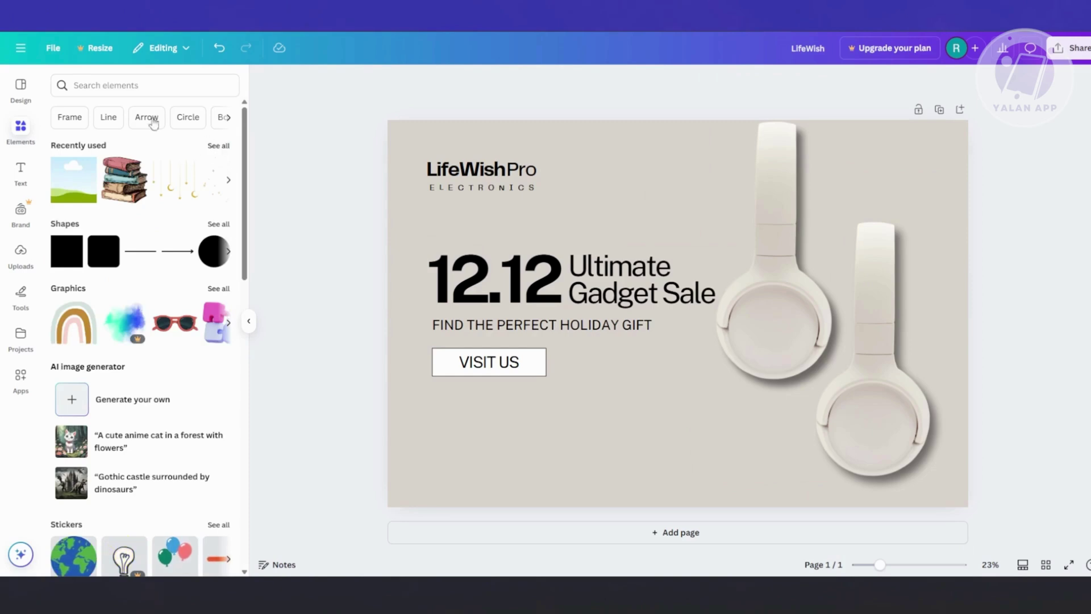
Step: Search the elements for "tech" graphics and place the black circuit-line graphic over the page's upper-right corner
left_click(143, 85)
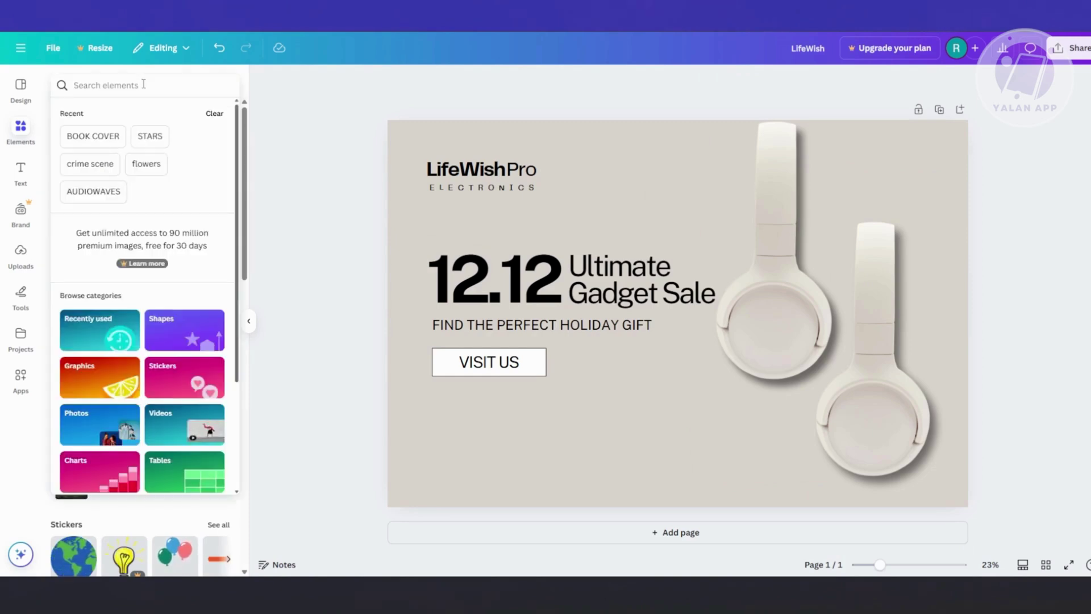
type("tech")
key("Return")
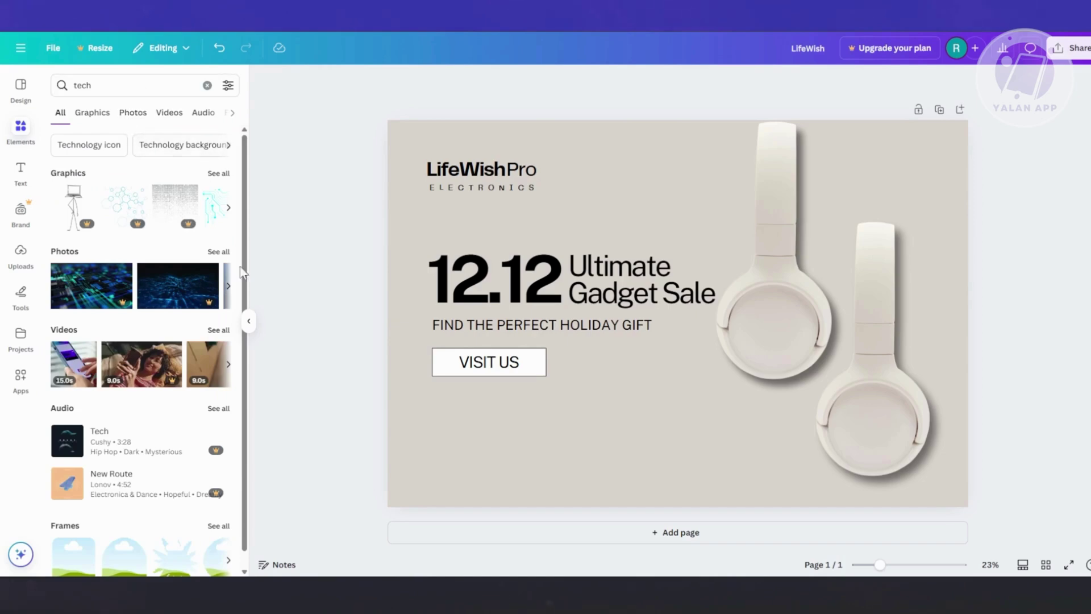
left_click(219, 179)
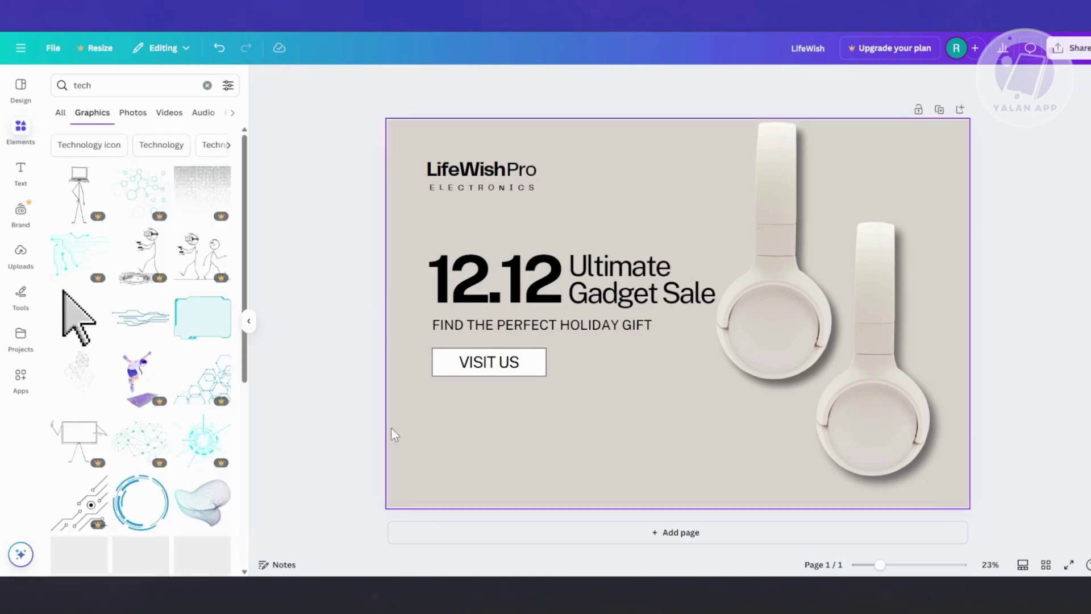
scroll(126, 298, "down", 3)
scroll(126, 298, "down", 3)
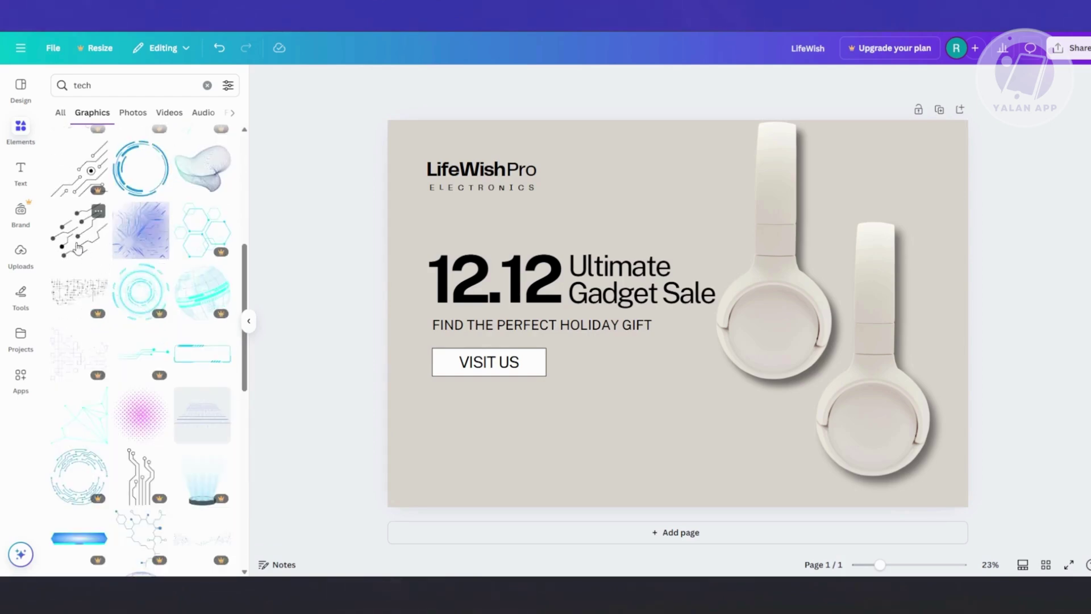
left_click_drag(77, 248, 814, 166)
left_click_drag(794, 281, 892, 223)
Step: Send the black circuit-line graphic to the back and set its transparency to 20
right_click(913, 204)
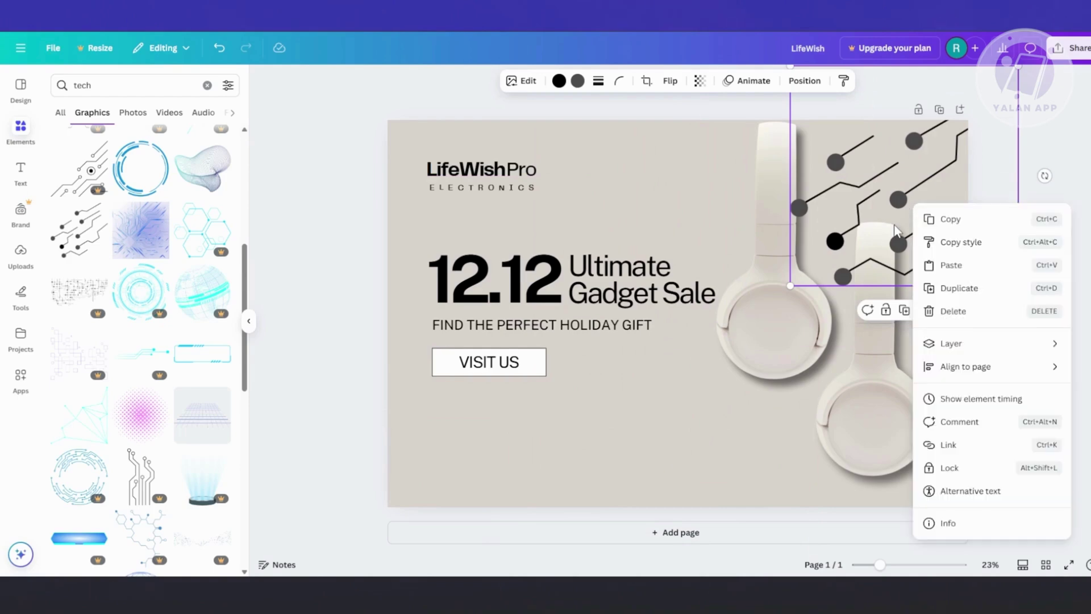
mouse_move(991, 344)
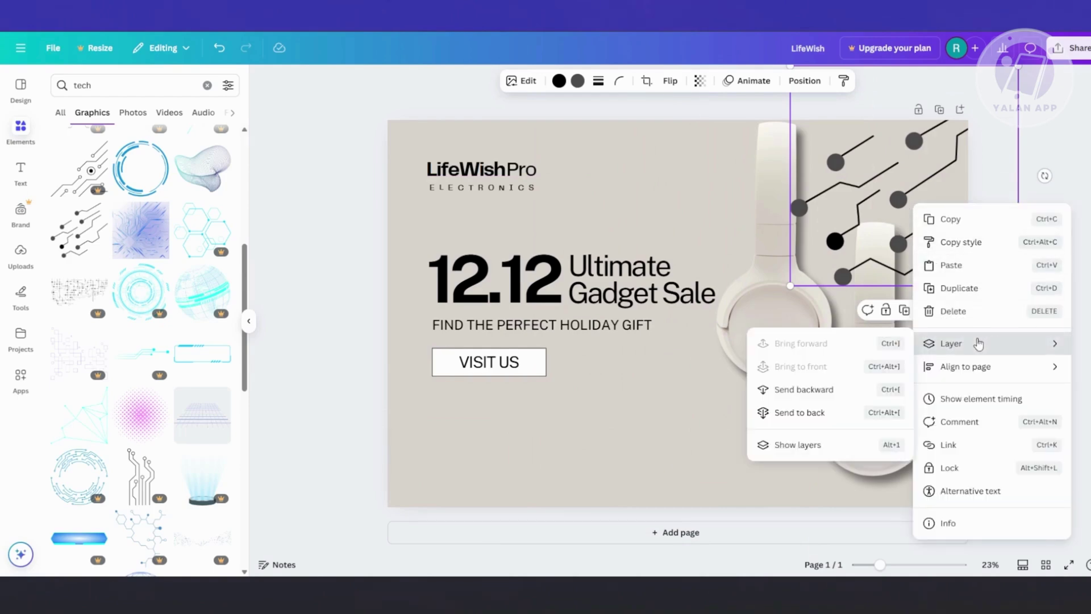
left_click(793, 415)
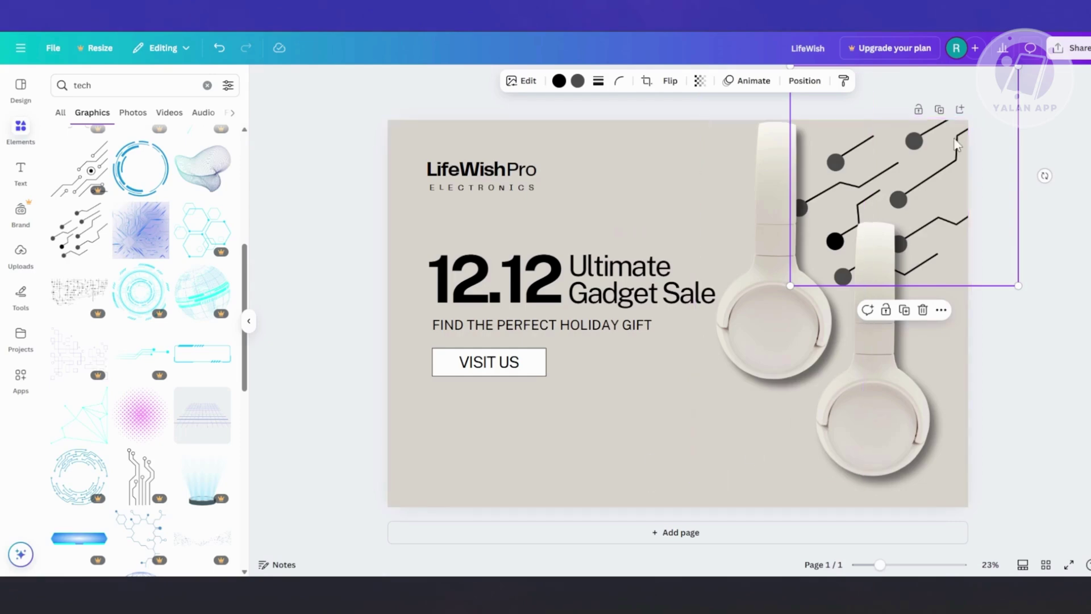
left_click(702, 85)
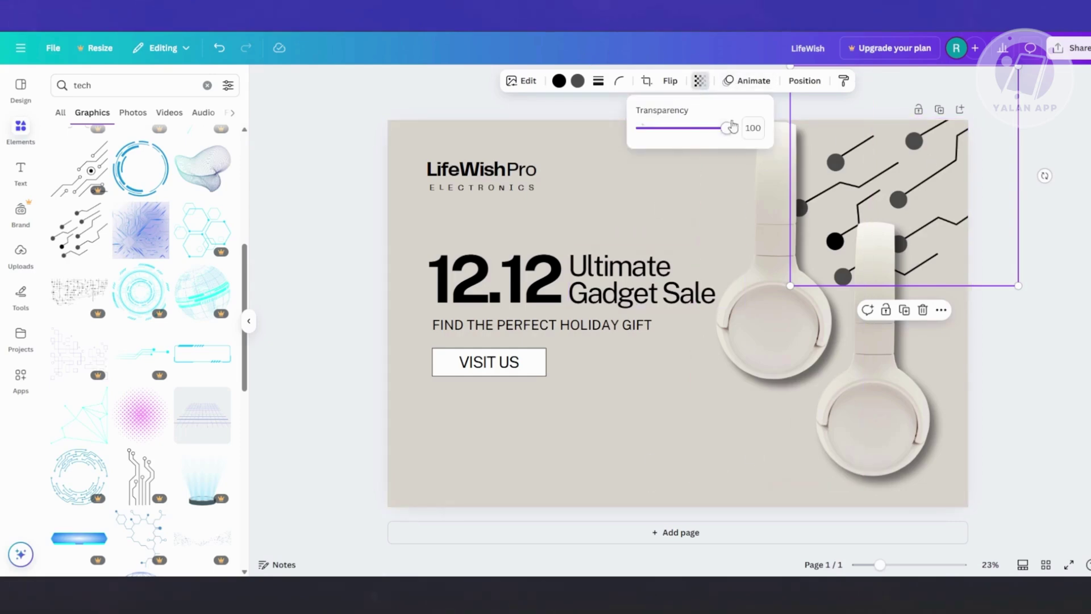
left_click_drag(732, 127, 659, 137)
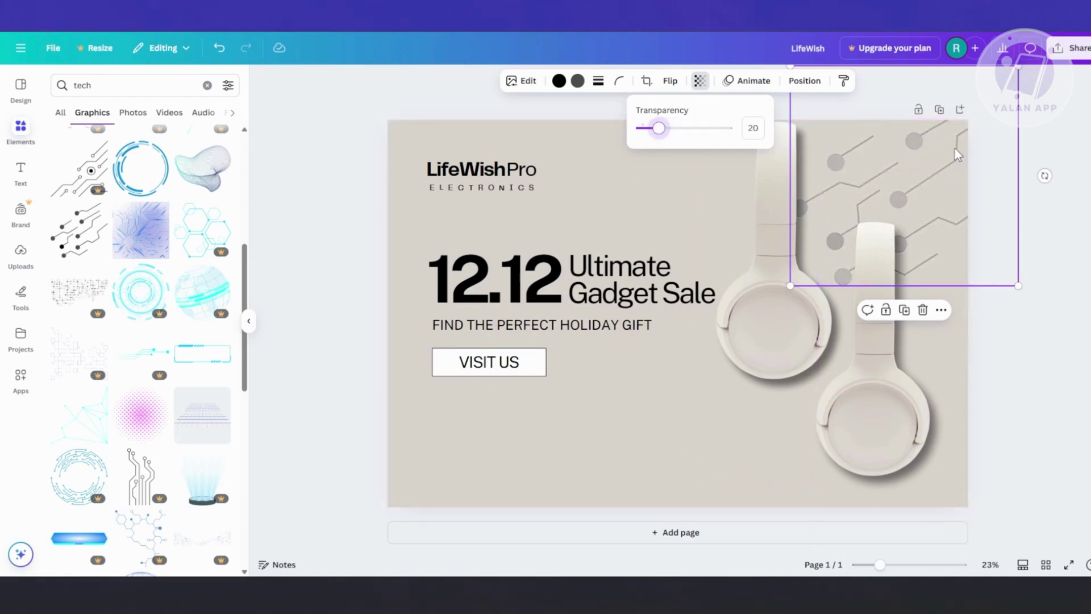
Step: Add the cyan circuit-line graphic from the "tech" results and place it along the page's bottom edge
scroll(138, 277, "down", 6)
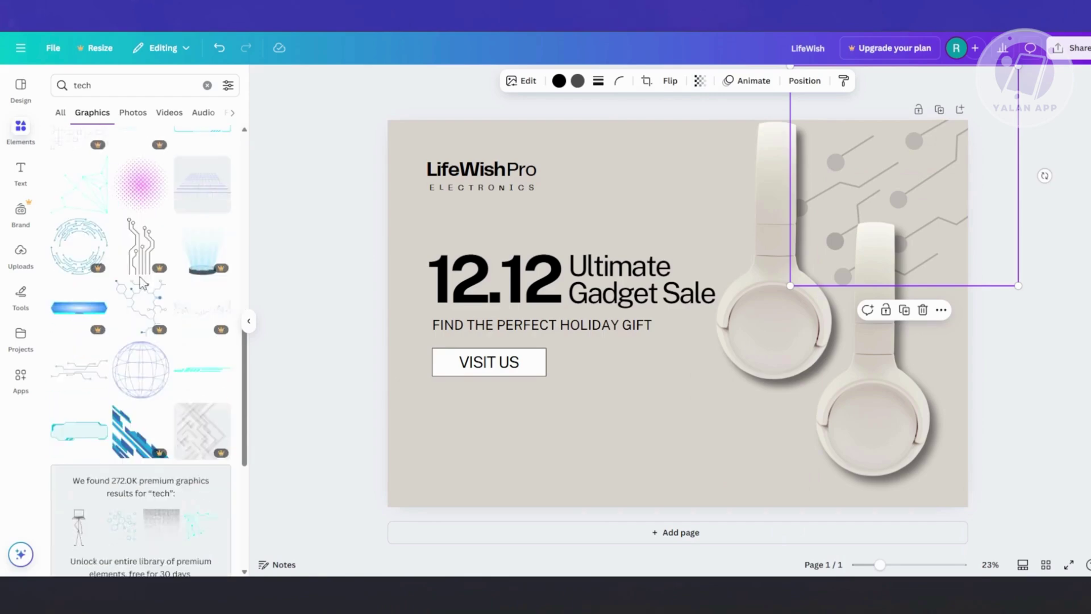
scroll(140, 275, "down", 10)
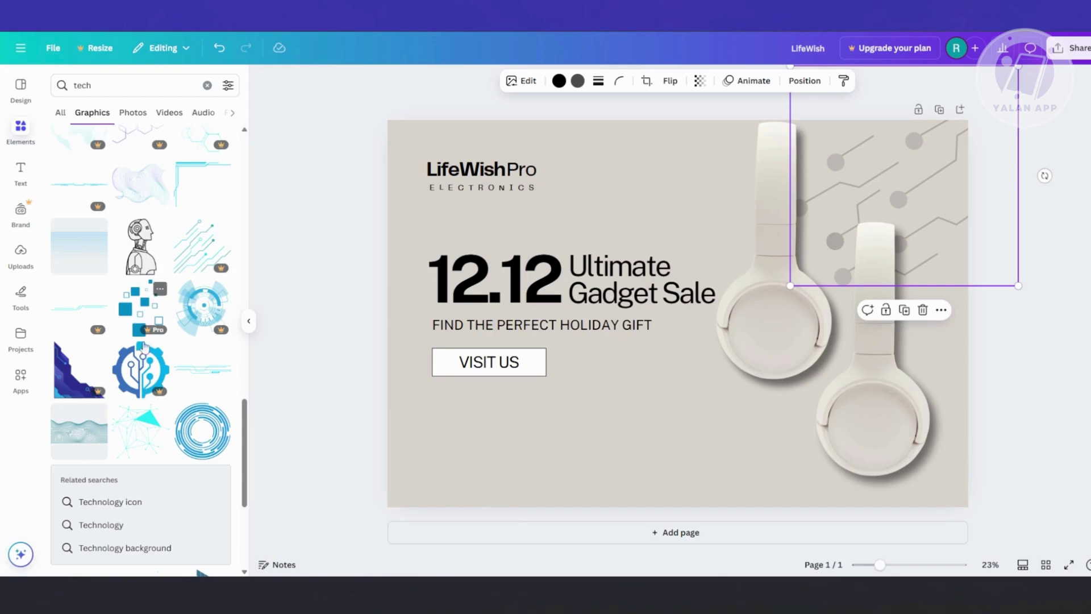
left_click_drag(210, 377, 568, 472)
left_click_drag(540, 427, 514, 266)
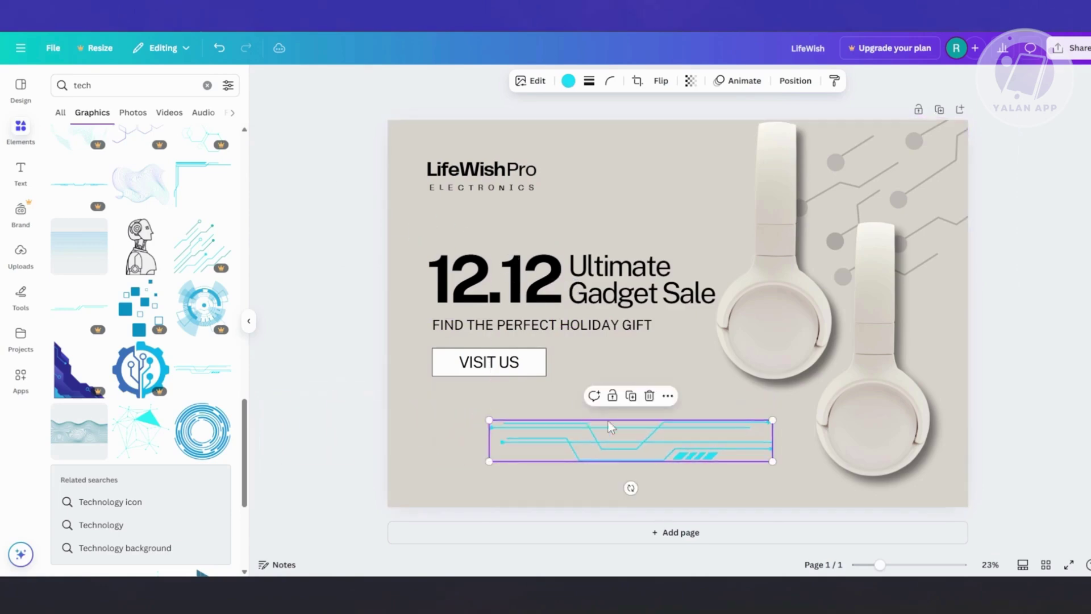
left_click_drag(608, 419, 814, 492)
Step: Duplicate the cyan circuit-line graphic side by side along the bottom edge and set the right one's transparency to 16
key("ctrl+d")
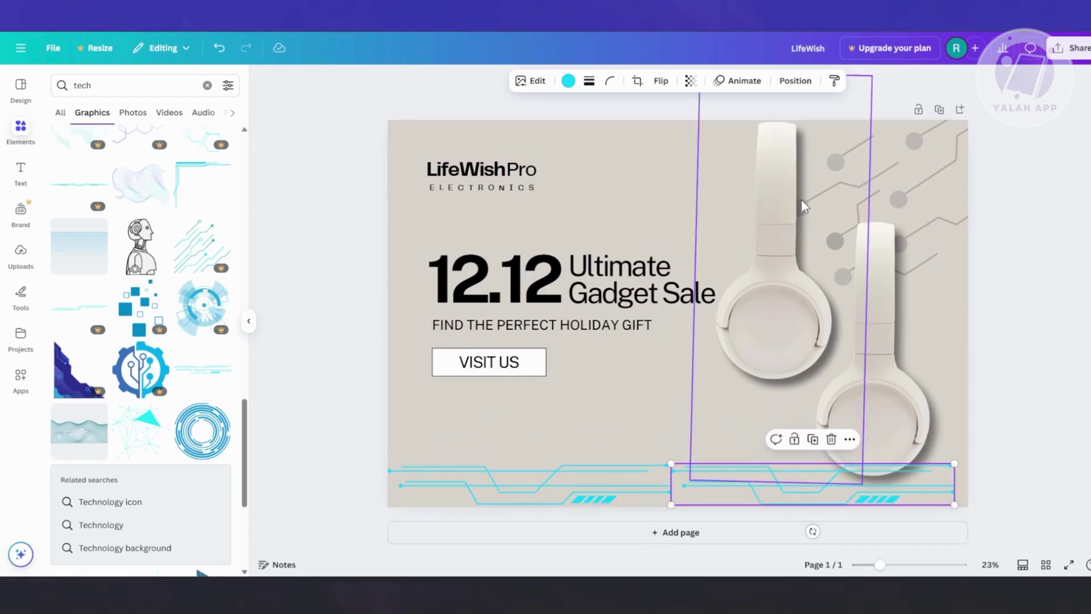
left_click(691, 80)
left_click_drag(717, 128, 646, 125)
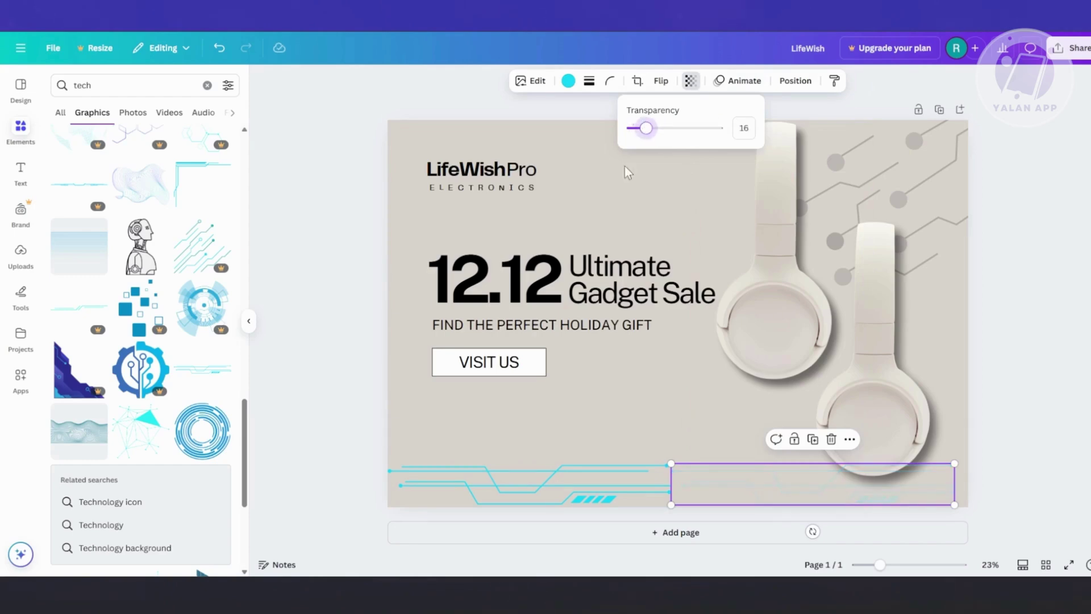
Step: Recolor both cyan circuit-line graphics along the page's bottom edge to dark gray #4d4d4d
left_click(566, 83)
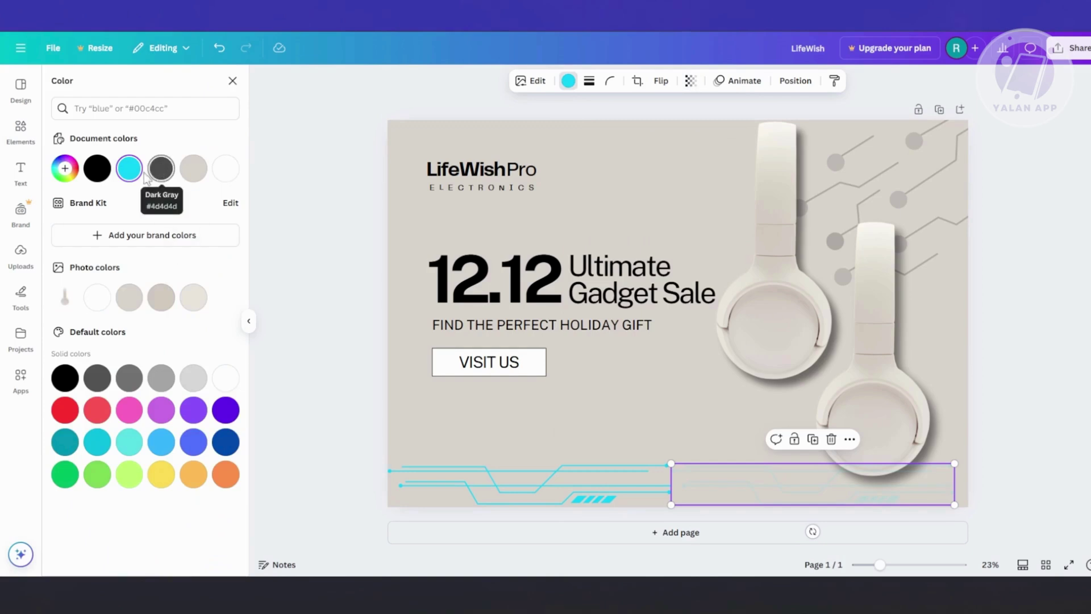
left_click(148, 170)
left_click(593, 490)
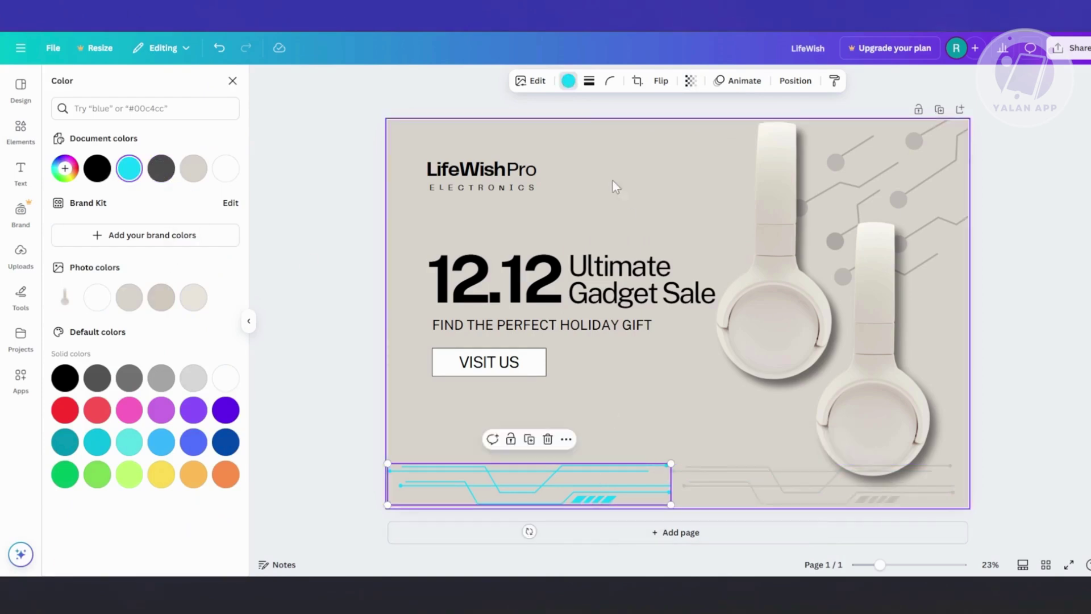
left_click(162, 168)
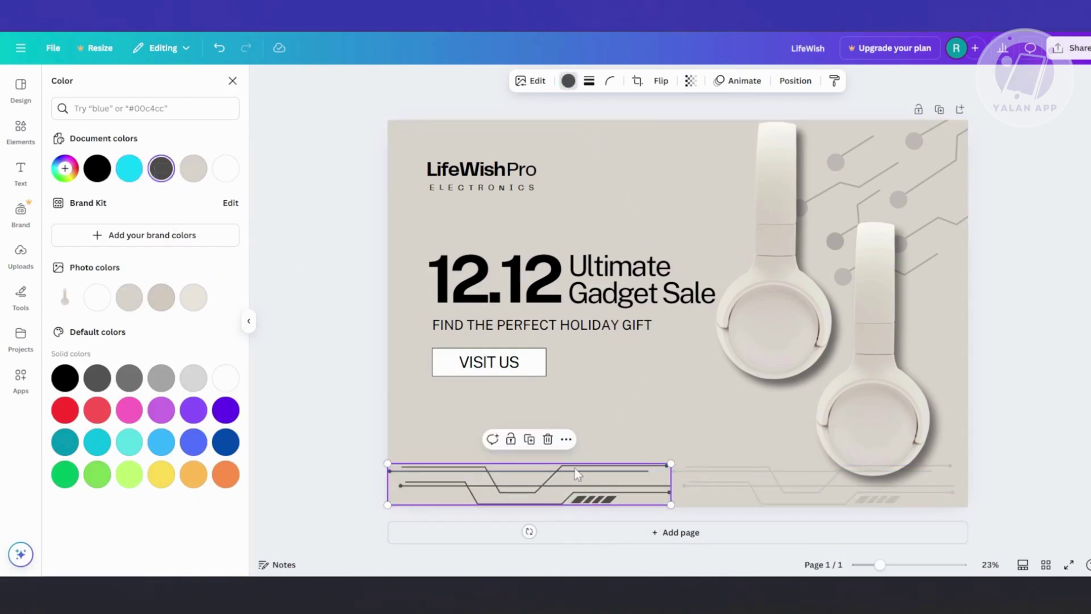
Step: Set the transparency of the left circuit-line graphic along the bottom edge to 18 and deselect it
left_click(690, 81)
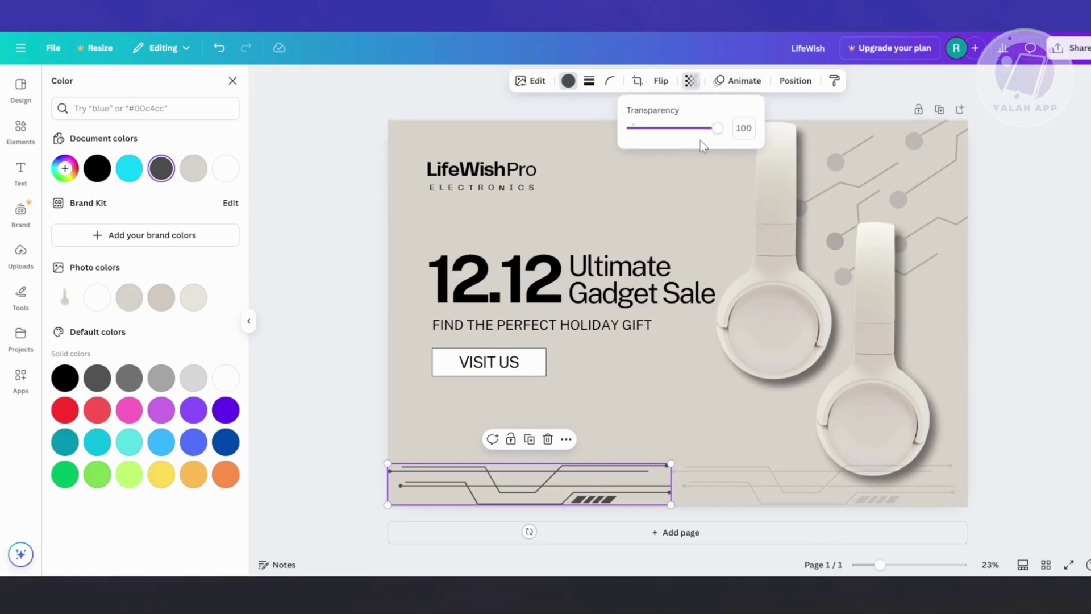
left_click_drag(722, 128, 654, 129)
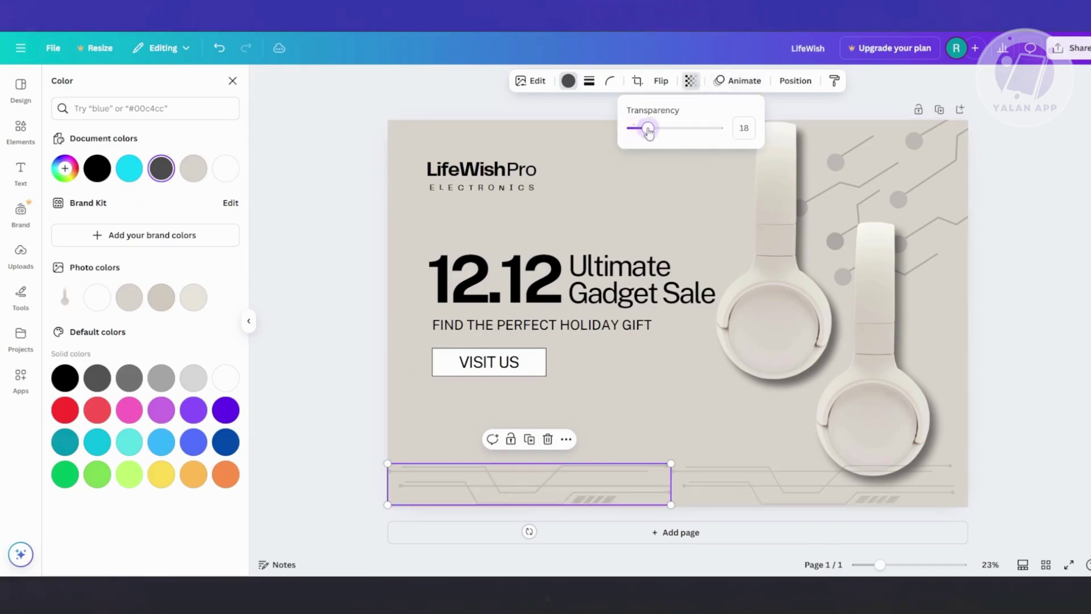
left_click(669, 431)
key("Escape")
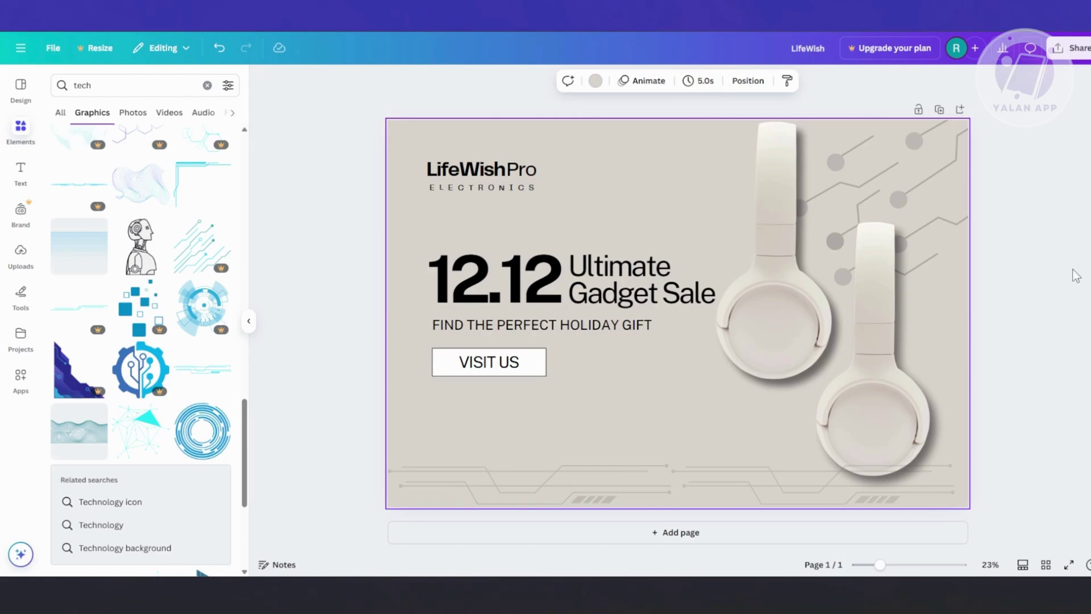
Step: Open the design's download settings, choose PNG as the file type and try to change the export size multiplier
left_click(1068, 49)
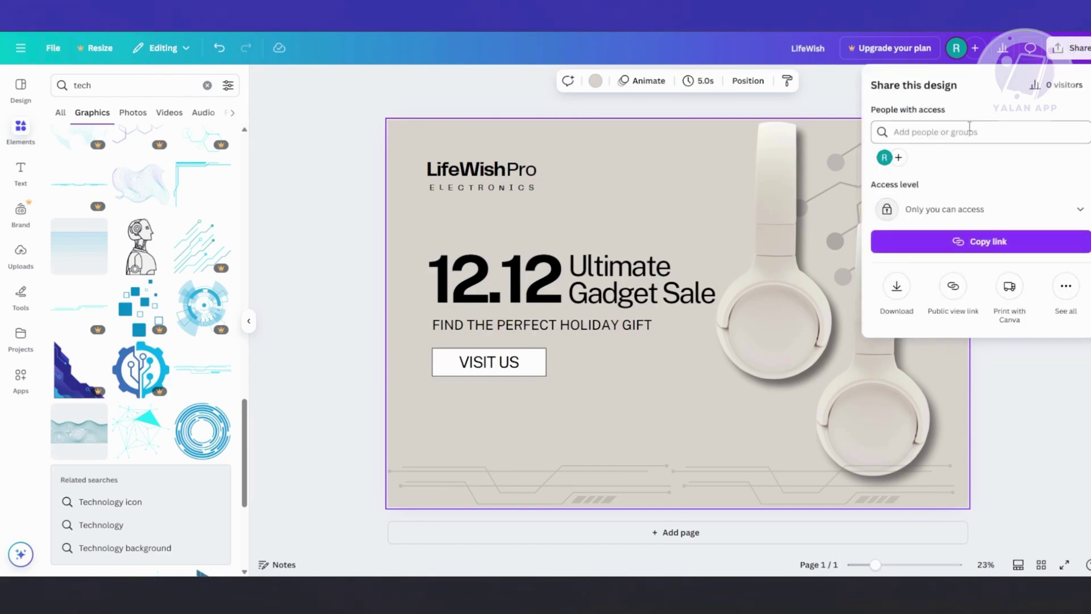
left_click(891, 288)
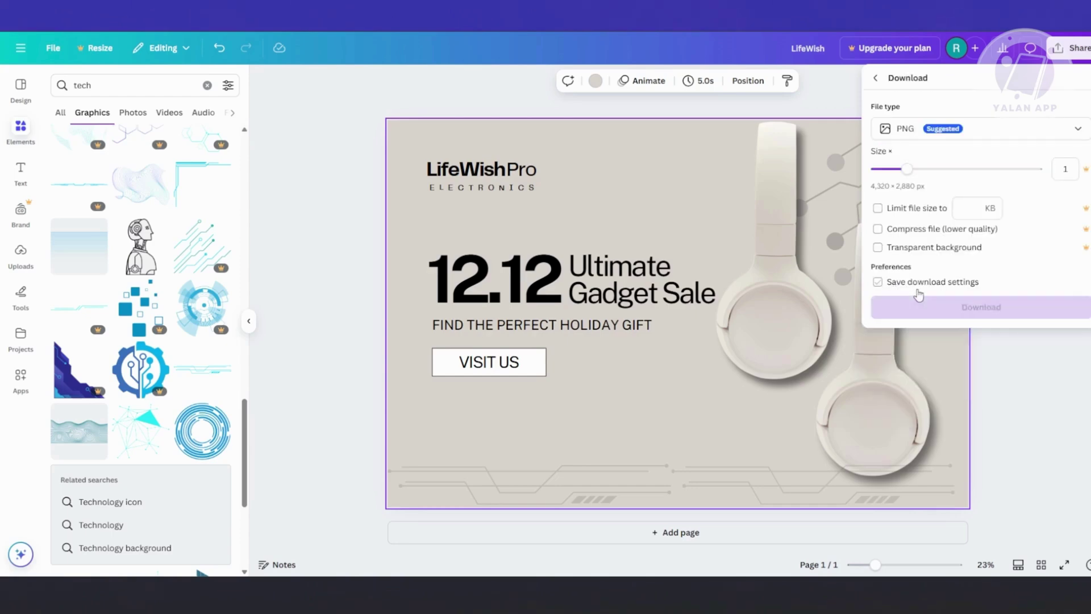
left_click(978, 130)
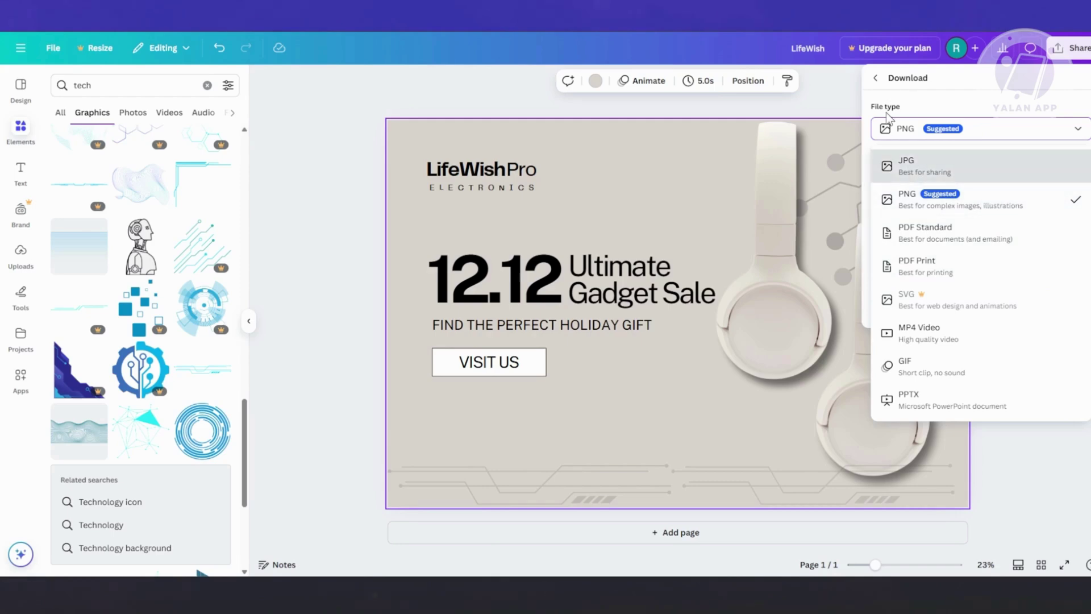
left_click(938, 199)
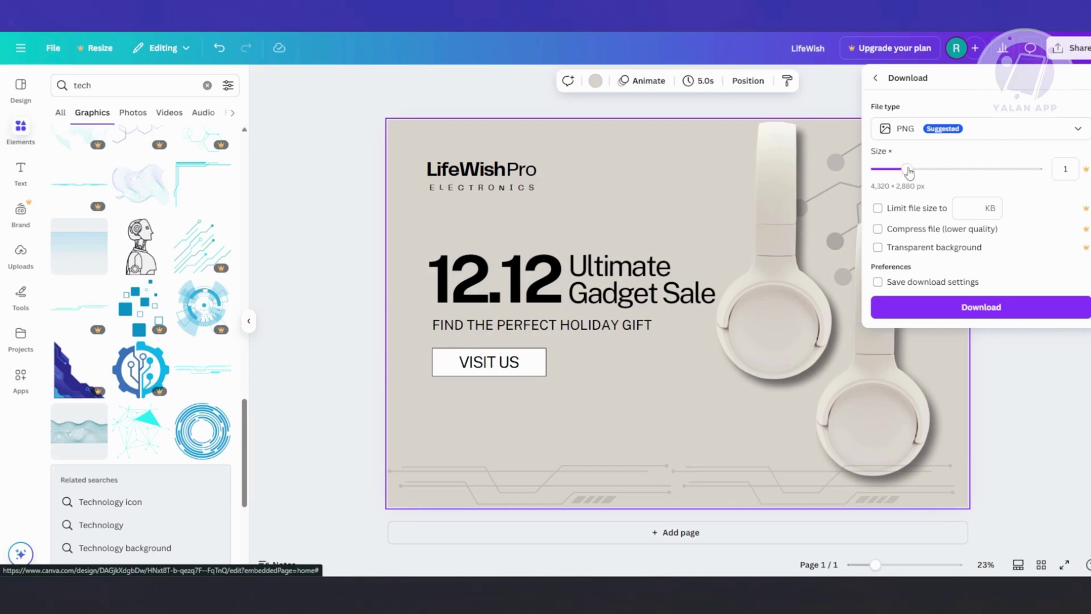
left_click(1064, 169)
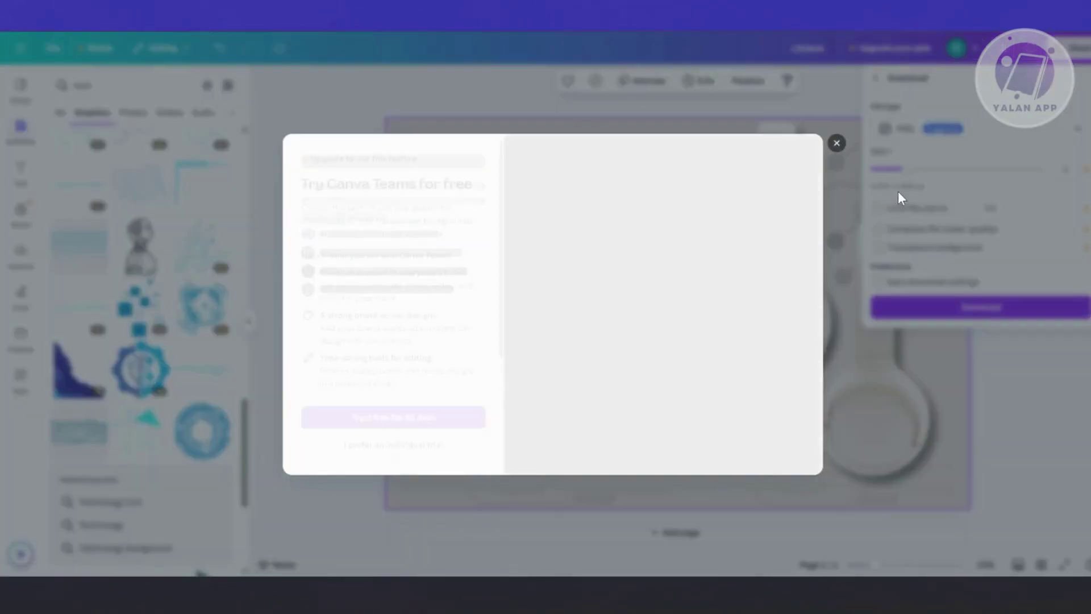
left_click(835, 141)
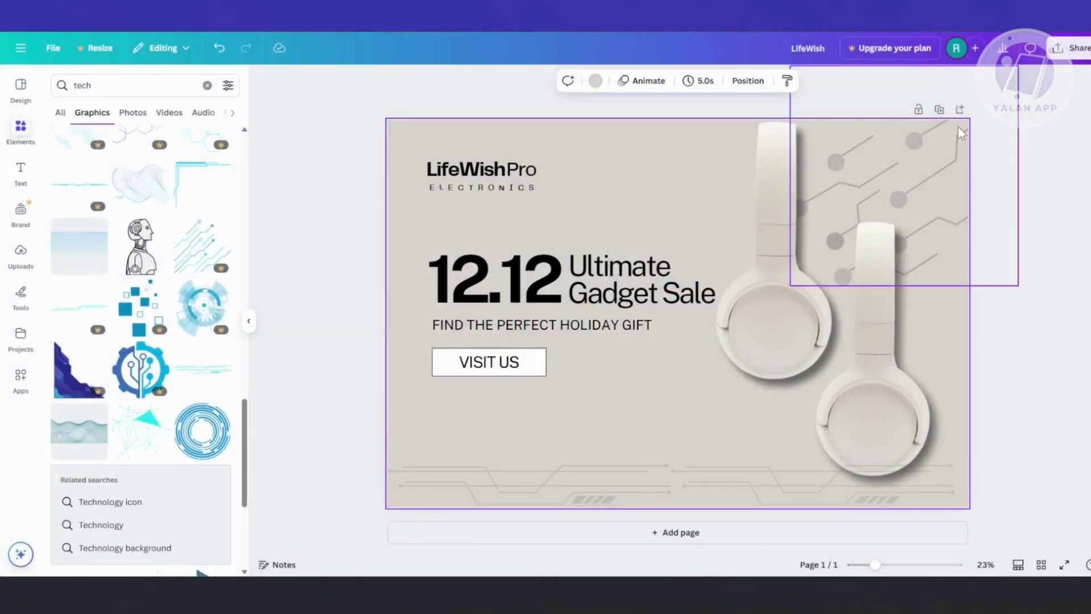
Step: Reopen the download settings to review the PNG size options, and return to the sharing options
left_click(1068, 48)
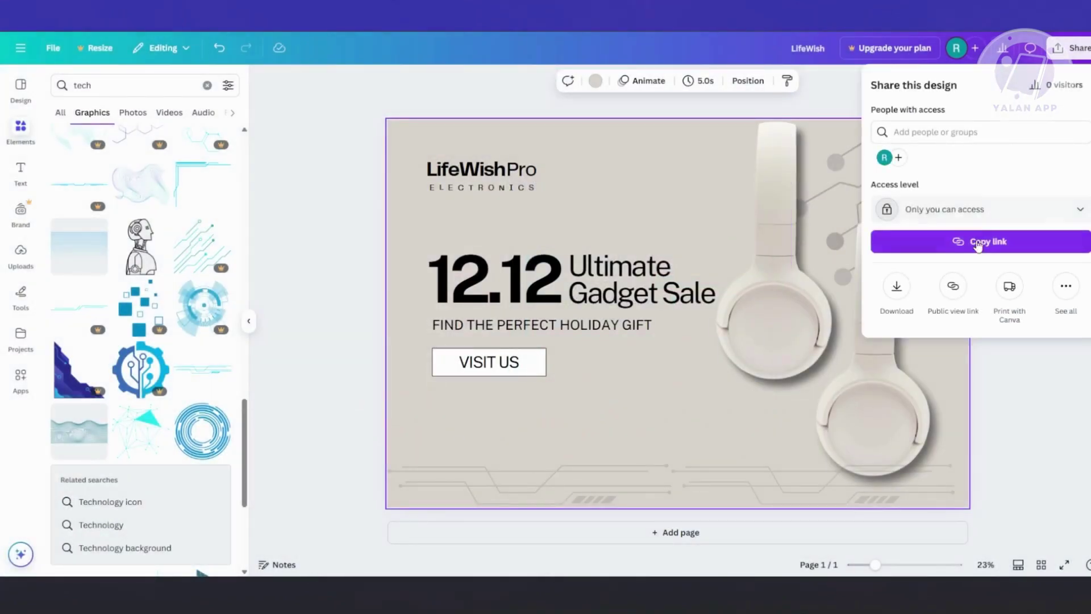
left_click(897, 287)
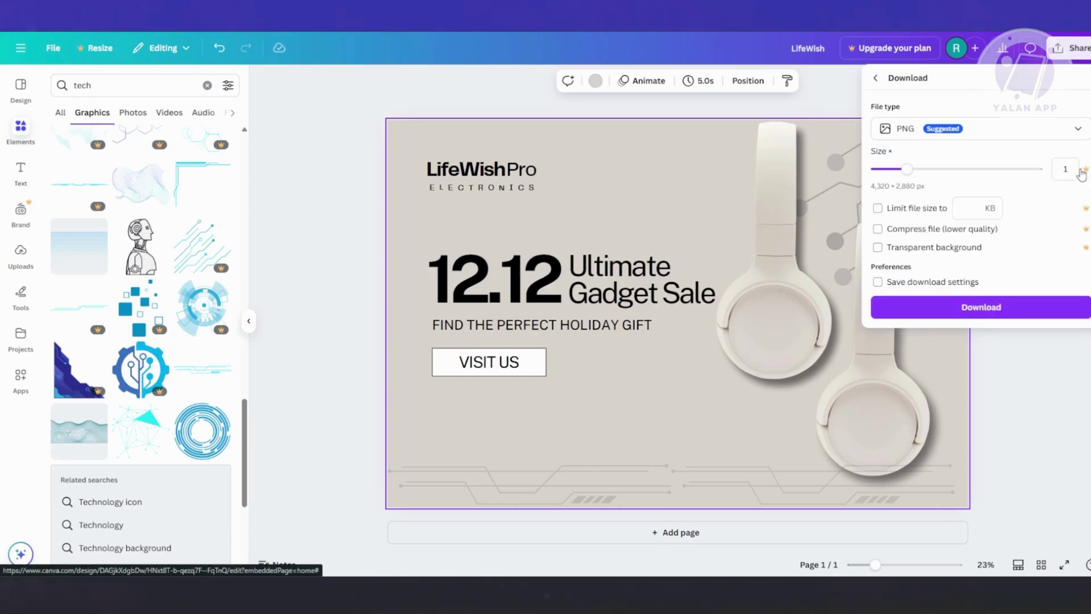
left_click(878, 81)
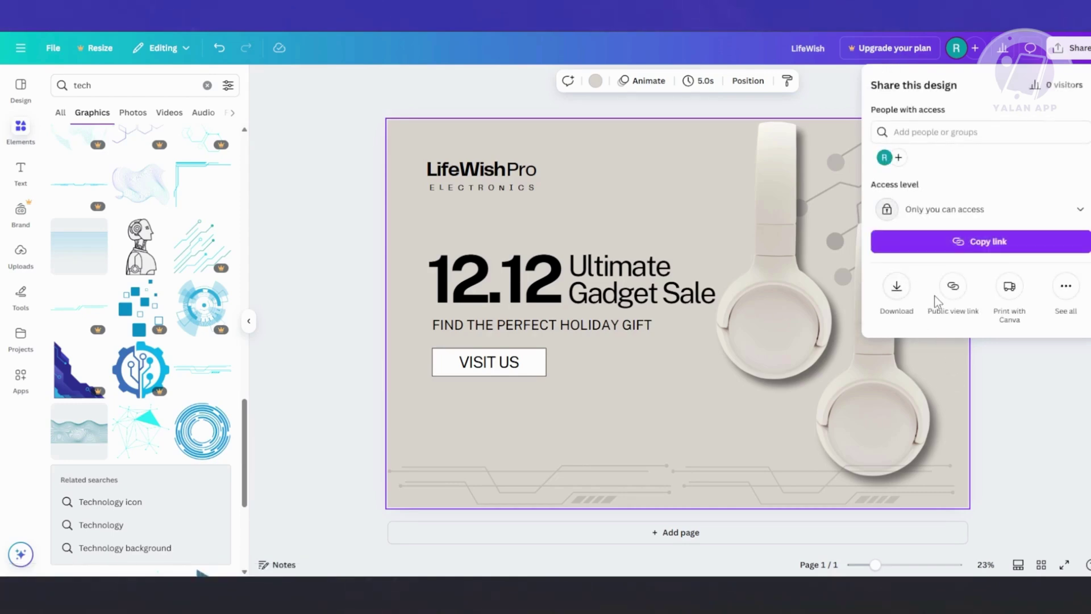
Step: Browse the Print with Canva product catalog, search it for "trap" and close the catalog
left_click(1005, 301)
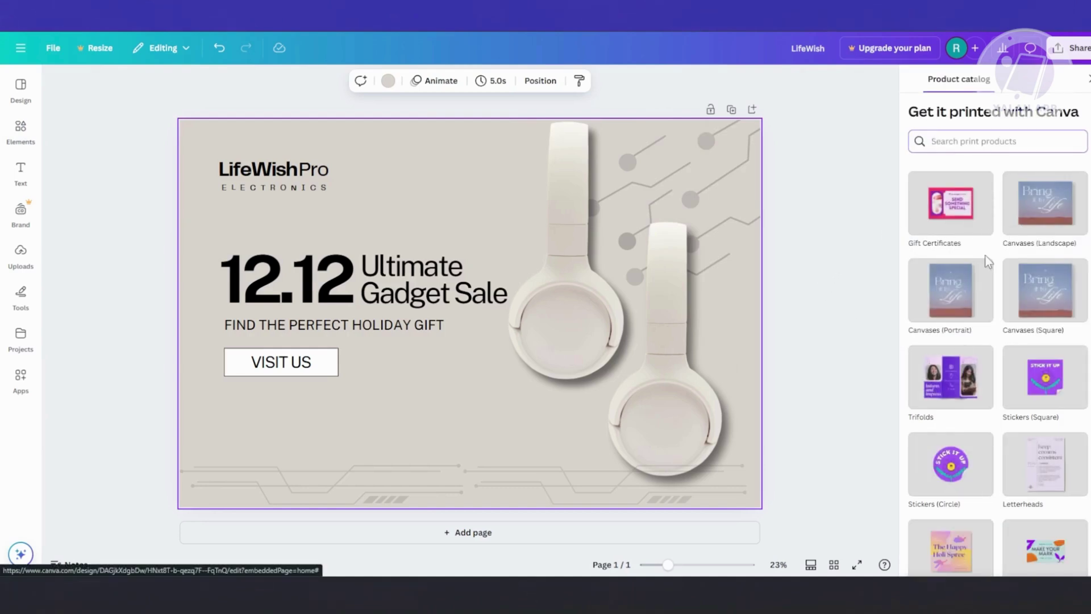
scroll(973, 280, "down", 3)
scroll(980, 284, "up", 3)
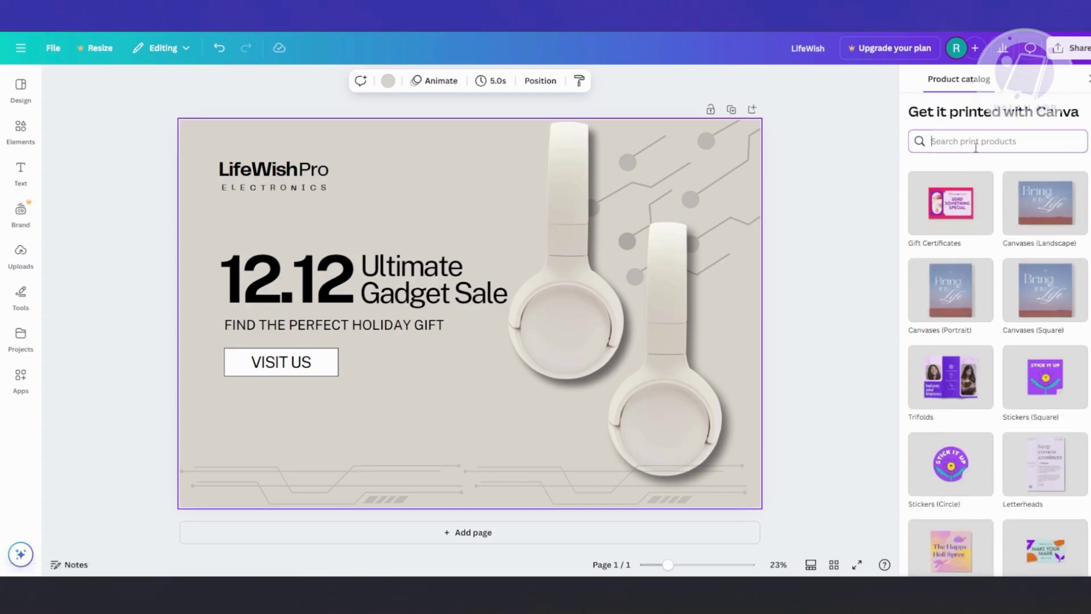
type("trap")
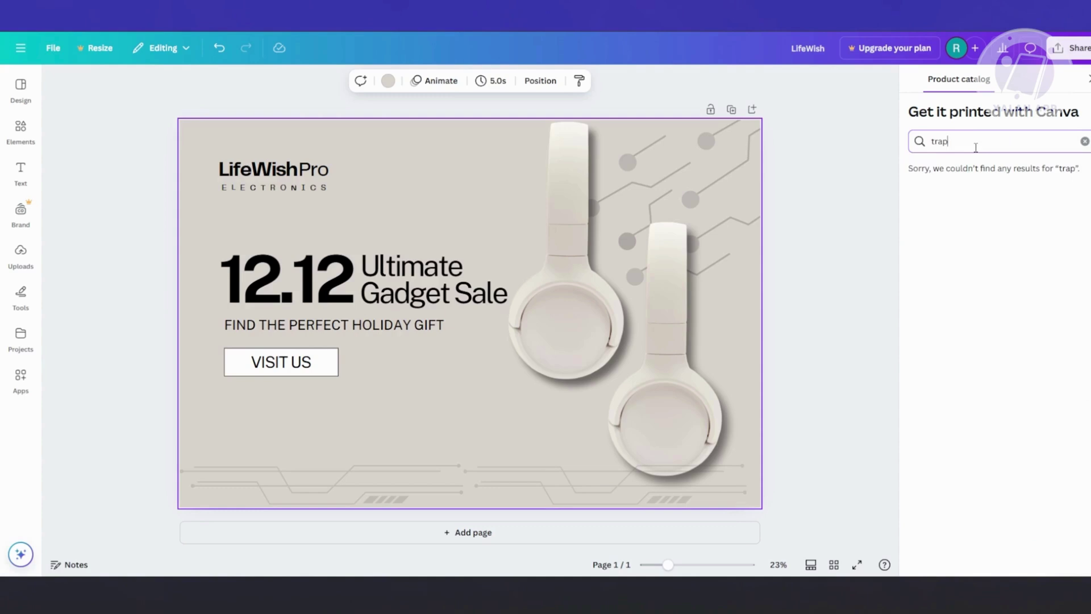
key("BackSpace")
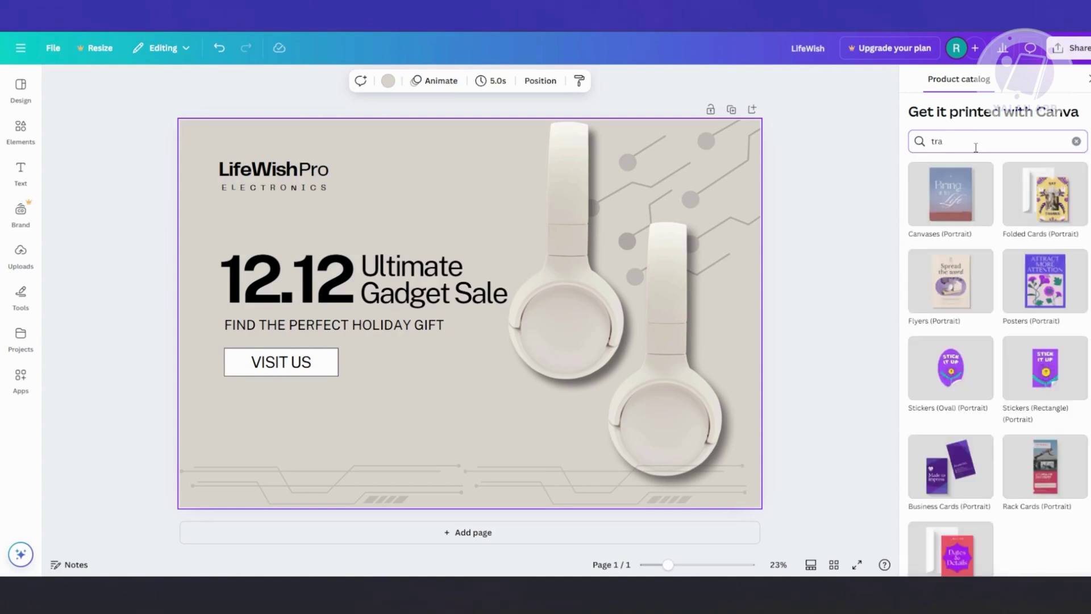
key("BackSpace")
key("BackSpace")
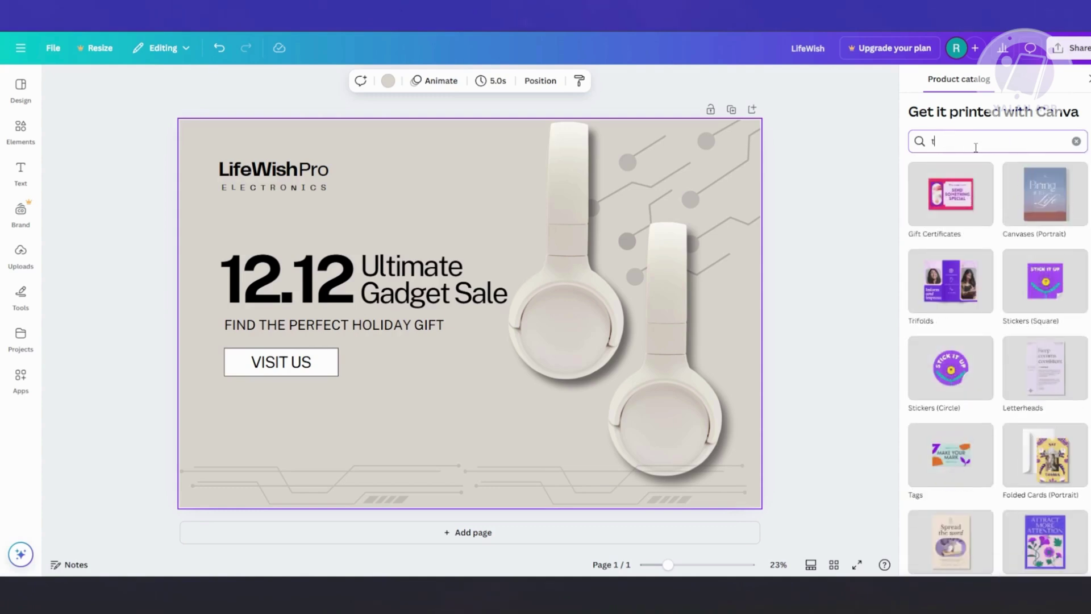
left_click(1085, 82)
Step: Open the download settings for the finished tarpaulin design
left_click(1074, 46)
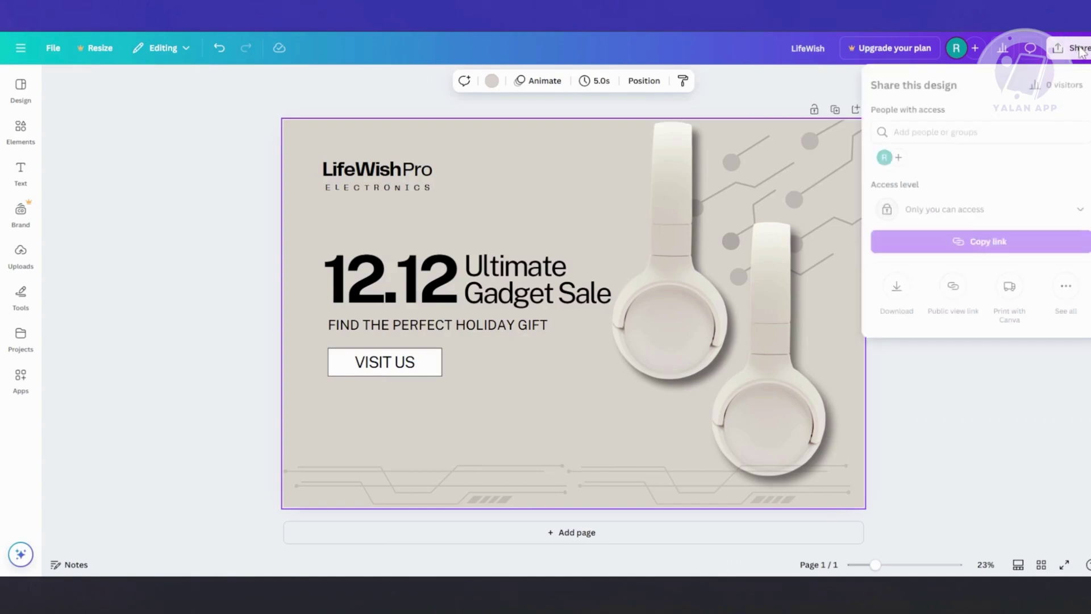
left_click(896, 284)
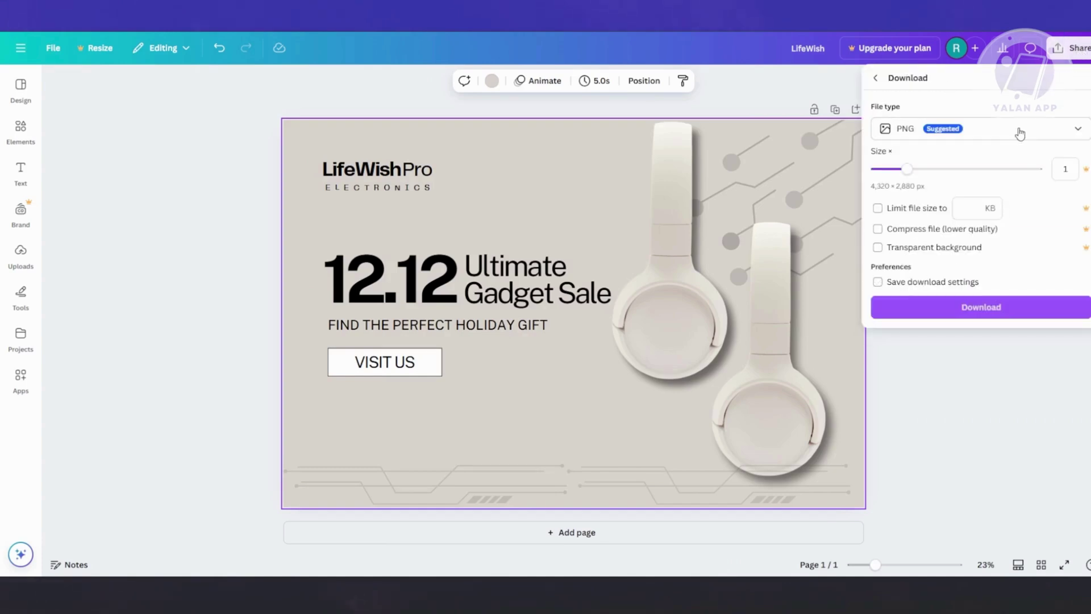